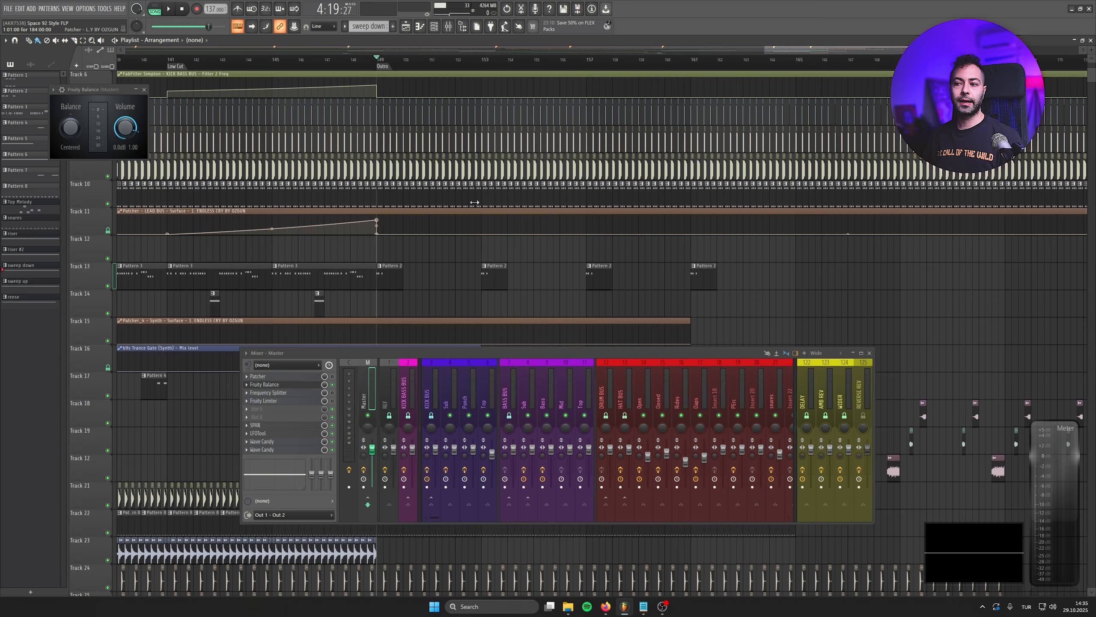
Step: Solo the ride cymbal track (Track 23) and play it from just before bar 147
{"action": "scroll", "coordinate": [385, 160], "scroll_direction": "up", "scroll_amount": 4}
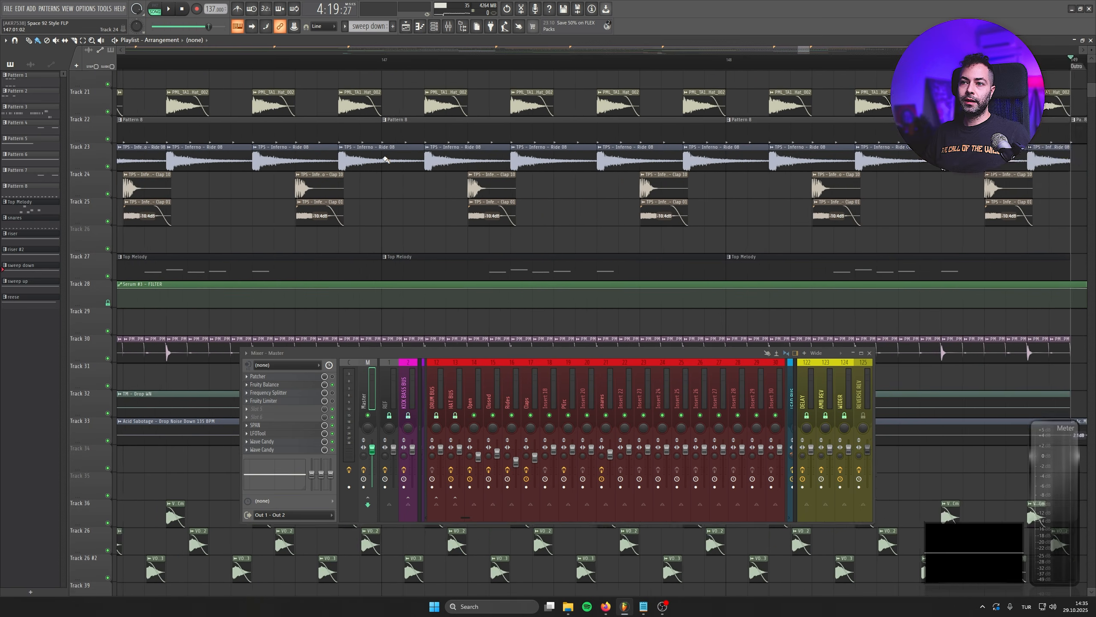
{"action": "scroll", "coordinate": [383, 212], "scroll_direction": "down", "scroll_amount": 2}
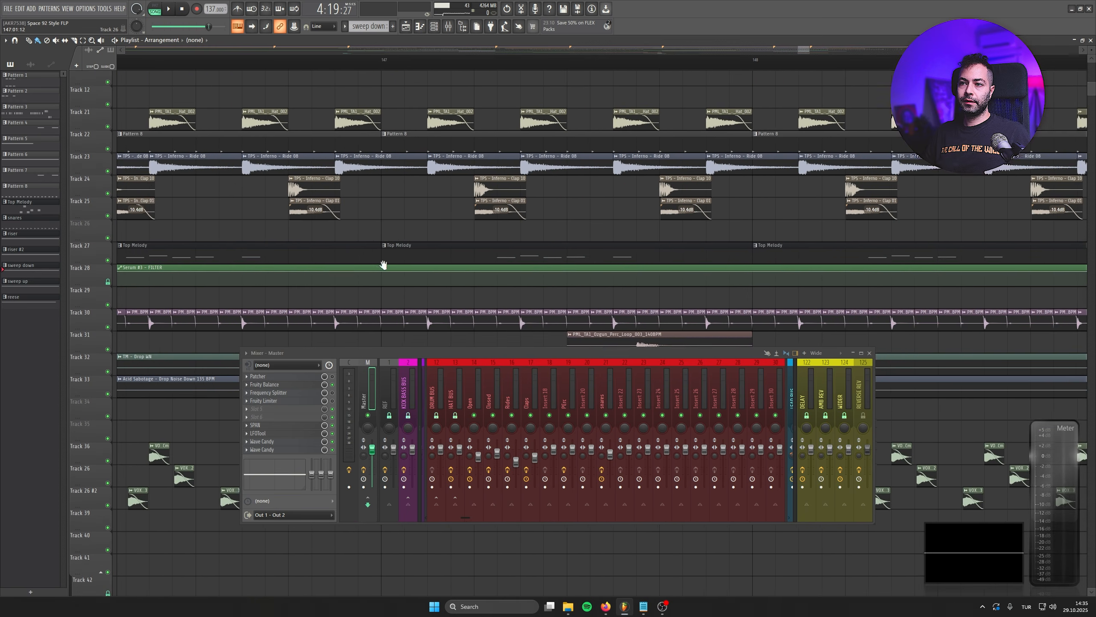
{"action": "scroll", "coordinate": [382, 264], "scroll_direction": "up", "scroll_amount": 3}
{"action": "right_click", "coordinate": [108, 217]}
{"action": "left_click", "coordinate": [235, 64]}
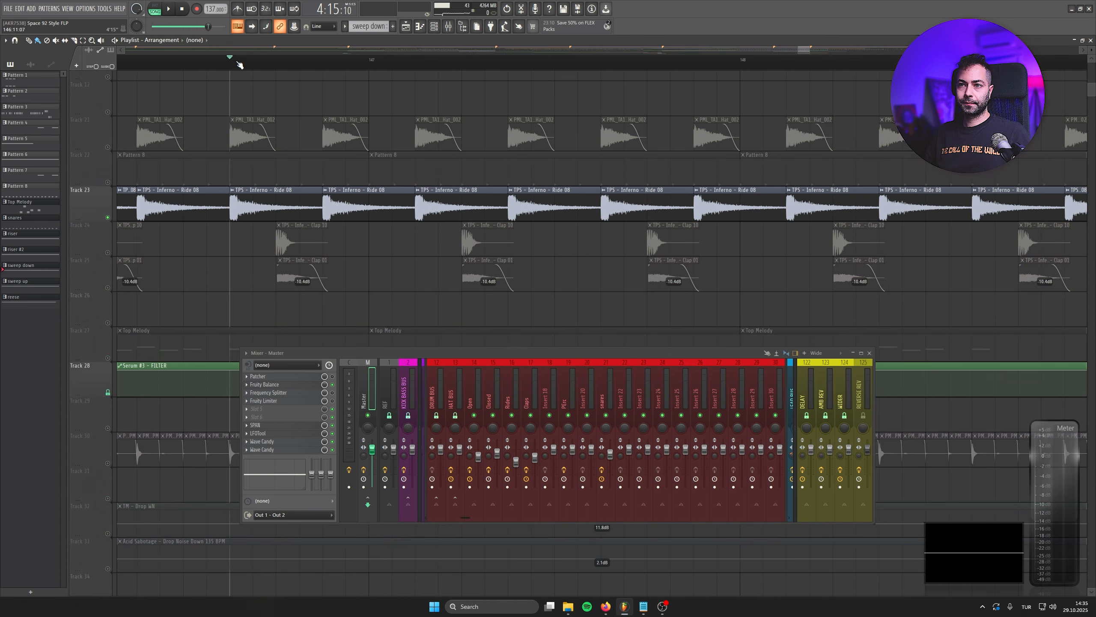
{"action": "key", "text": "space"}
{"action": "left_click", "coordinate": [510, 377]}
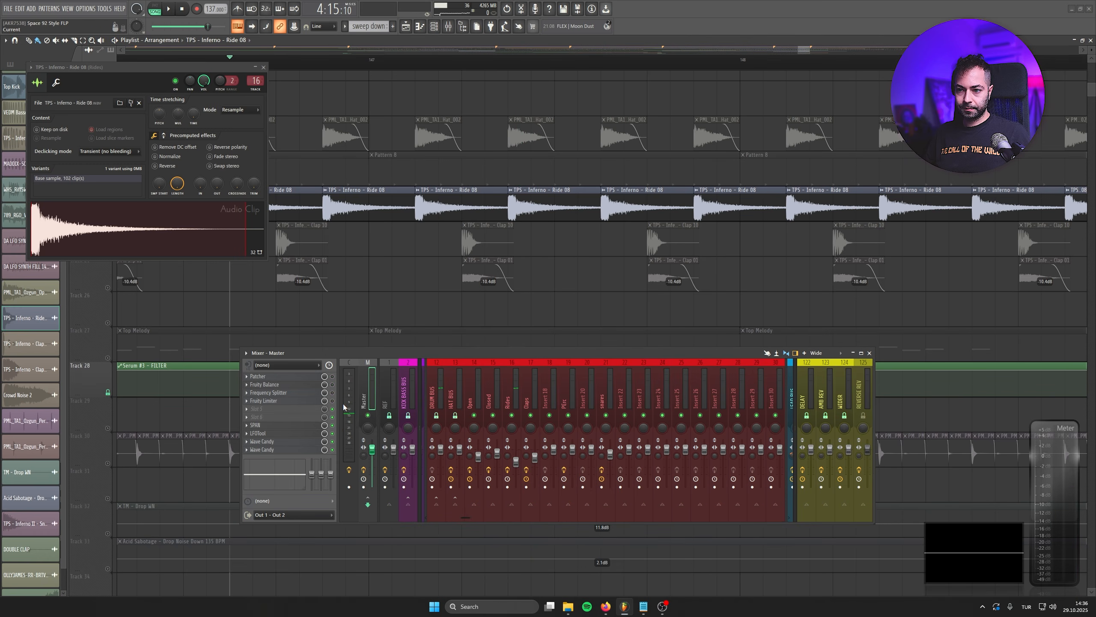
Step: Route the TPS - Inferno - Ride 08 sample directly to the Master and play it to check its level
{"action": "double_click", "coordinate": [314, 195]}
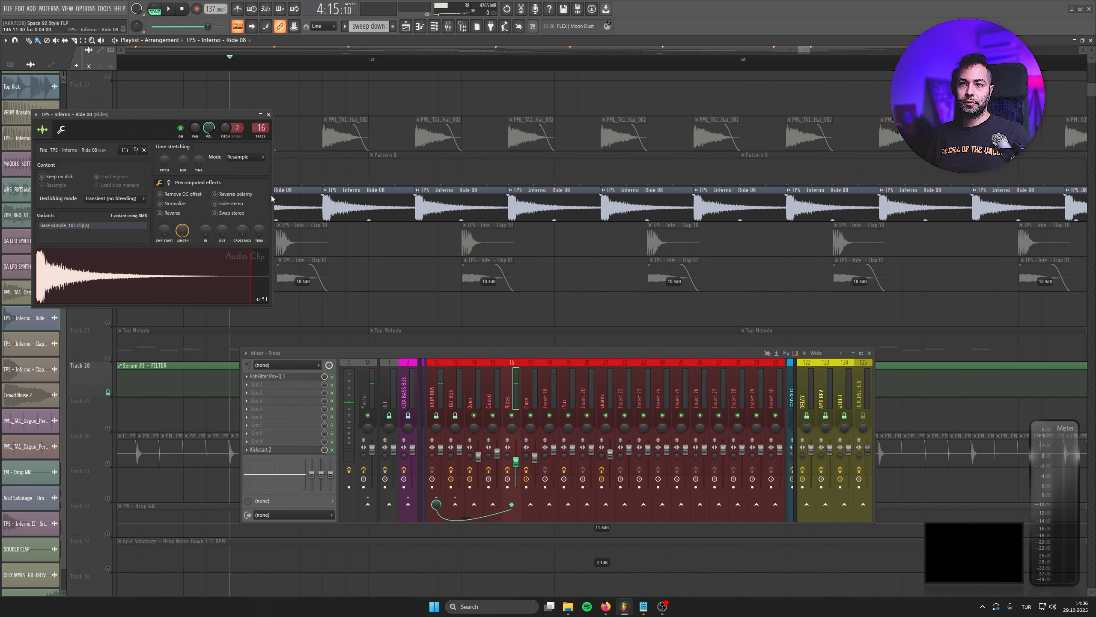
{"action": "left_click_drag", "start_coordinate": [242, 114], "coordinate": [270, 182]}
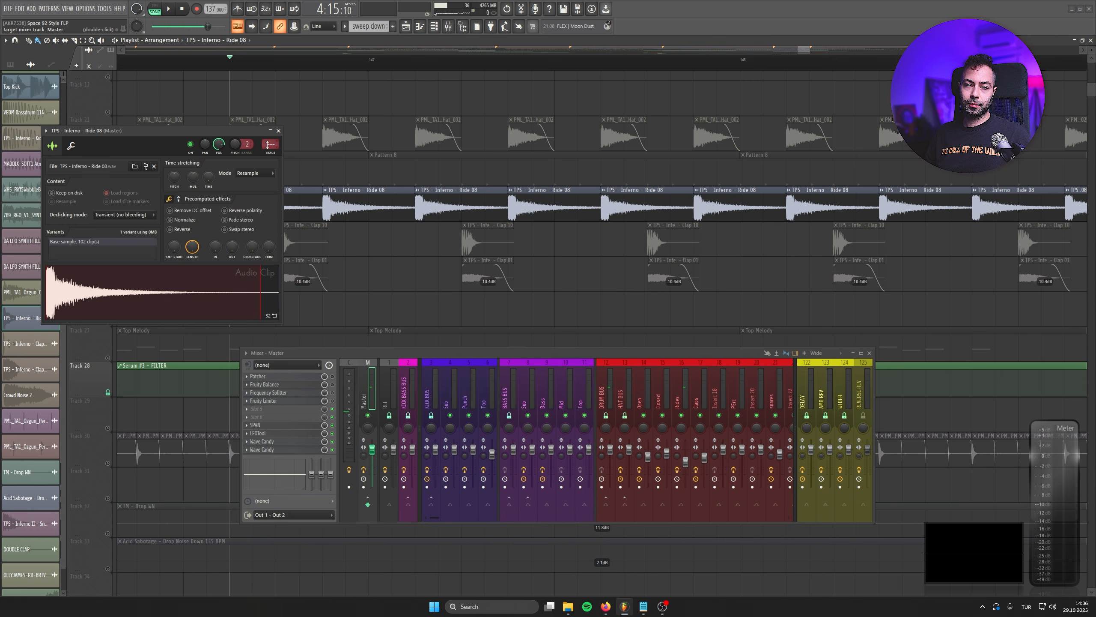
{"action": "left_click_drag", "start_coordinate": [212, 129], "coordinate": [252, 132]}
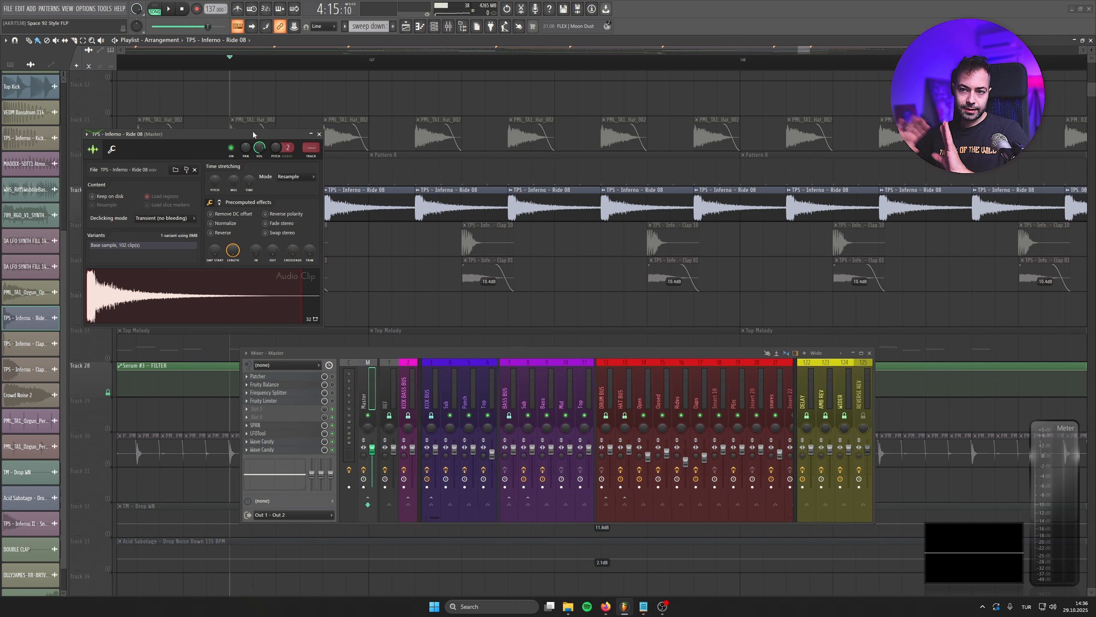
{"action": "key", "text": "space"}
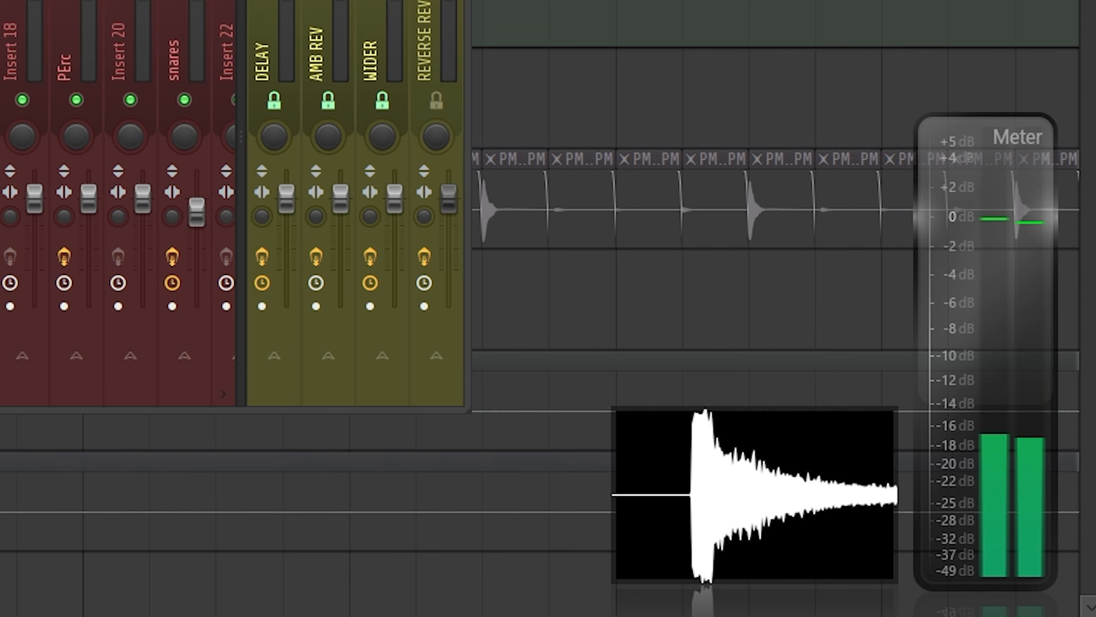
{"action": "key", "text": "space"}
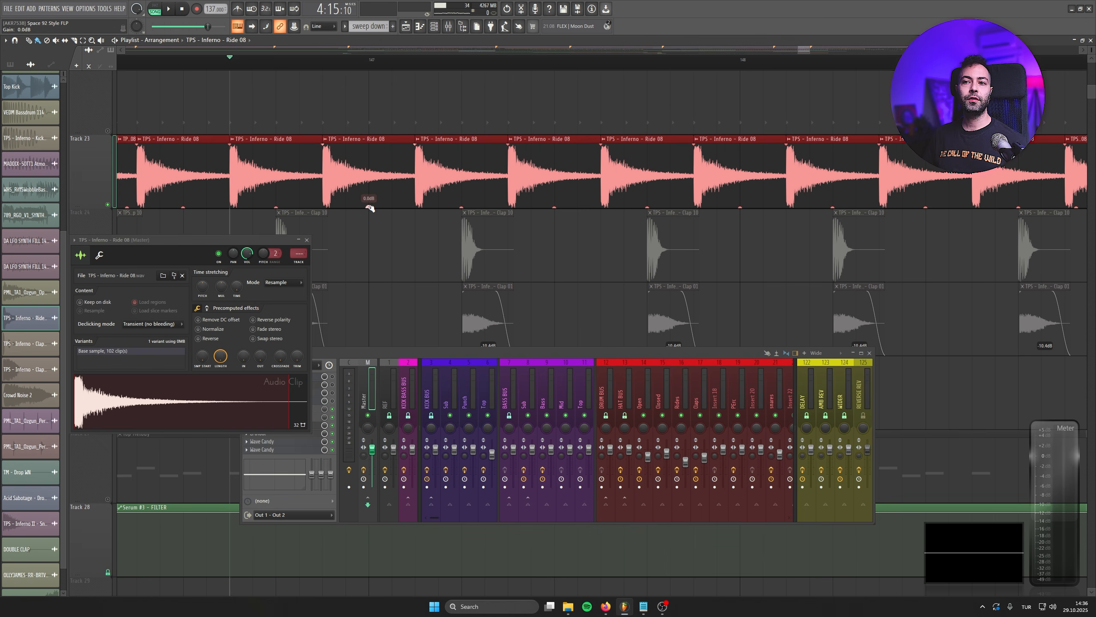
Step: Lower the gain of all selected ride clips on Track 23 to -3.0 dB
{"action": "mouse_move", "coordinate": [369, 208]}
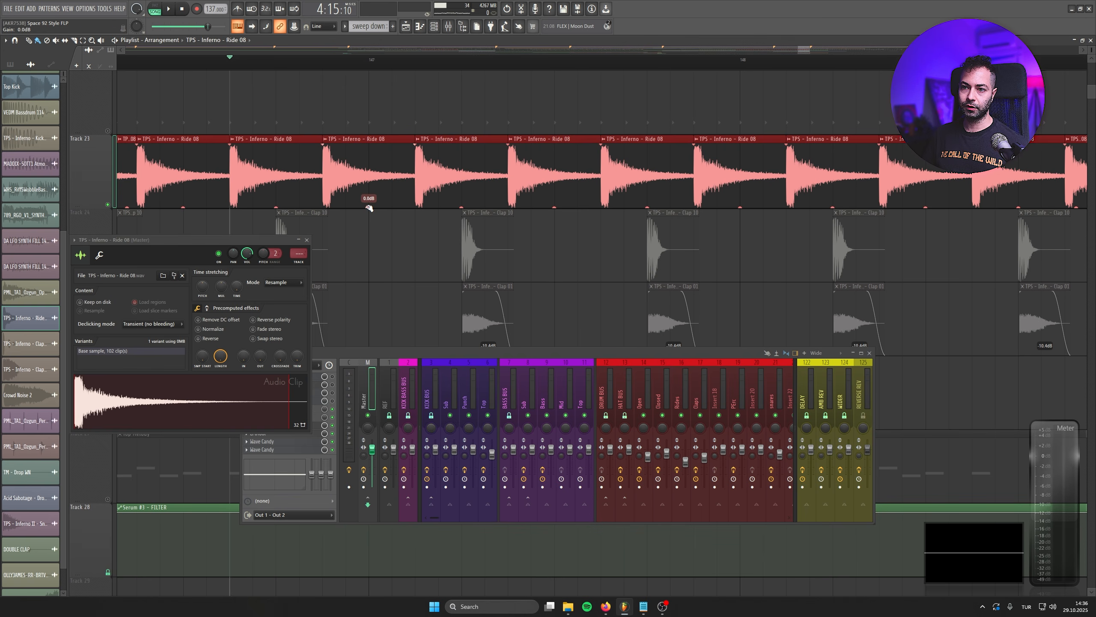
{"action": "left_click_drag", "start_coordinate": [369, 207], "coordinate": [369, 220]}
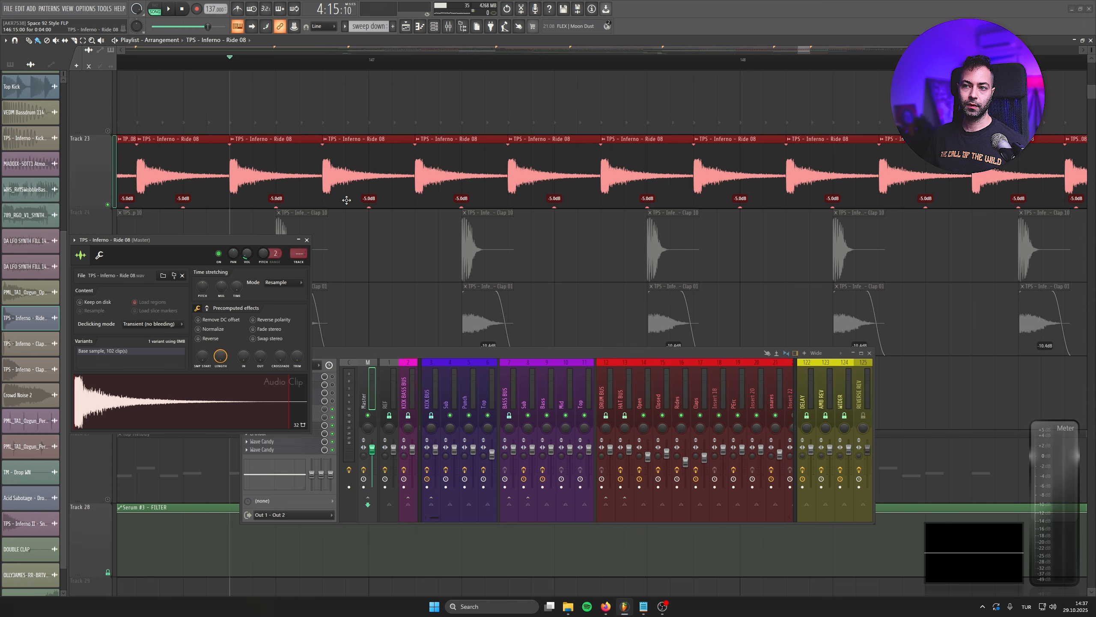
{"action": "left_click_drag", "start_coordinate": [366, 204], "coordinate": [366, 211]}
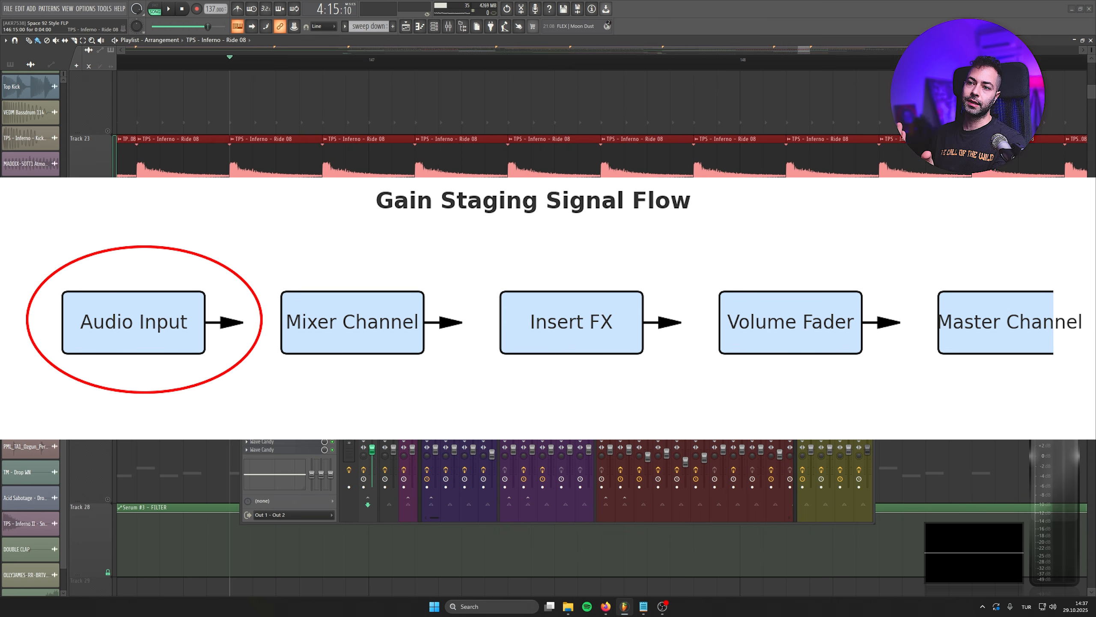
{"action": "left_click_drag", "start_coordinate": [369, 207], "coordinate": [369, 201]}
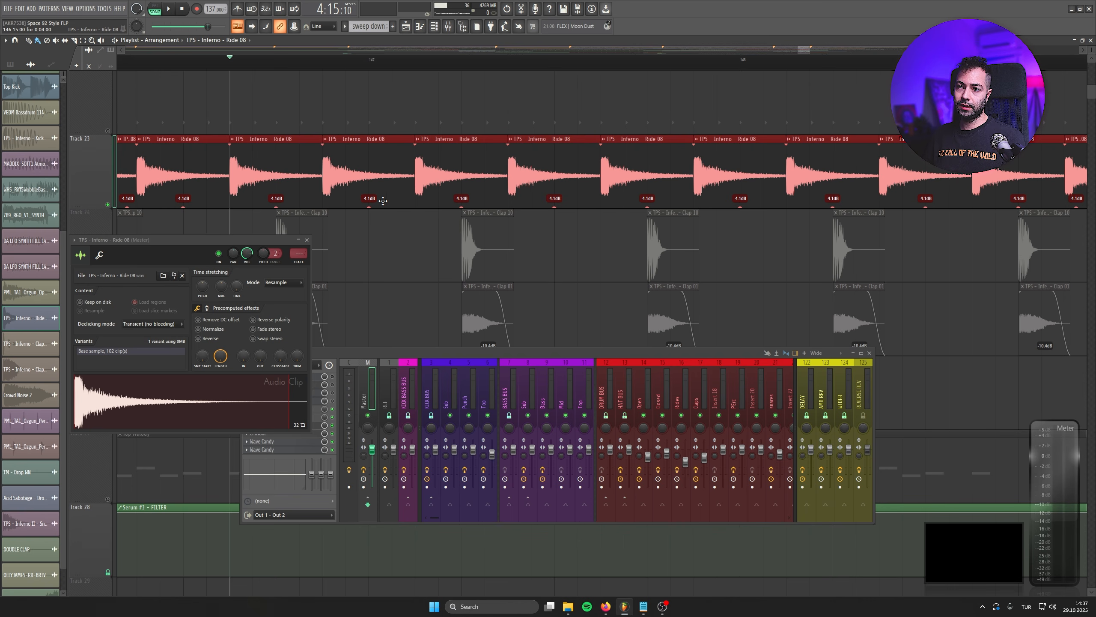
{"action": "mouse_move", "coordinate": [383, 201]}
{"action": "left_mouse_down"}
{"action": "mouse_move", "coordinate": [383, 173]}
{"action": "mouse_move", "coordinate": [383, 197]}
{"action": "left_mouse_up"}
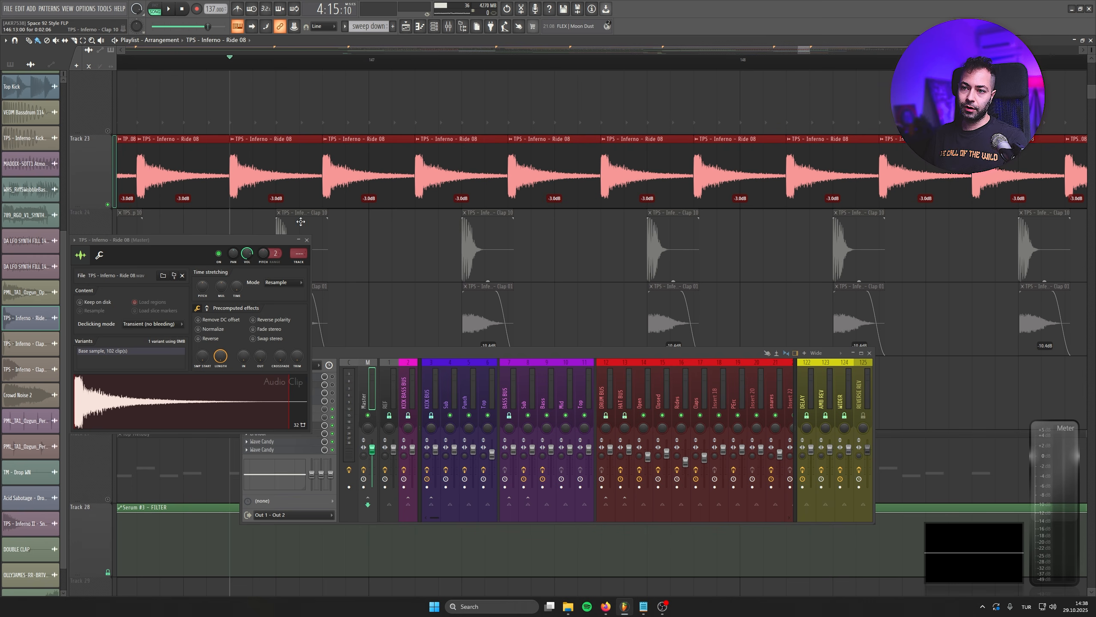
Step: Route the Ride 08 sample back to mixer track 16 and play it with the Rides fader raised
{"action": "left_click_drag", "start_coordinate": [298, 254], "coordinate": [298, 207]}
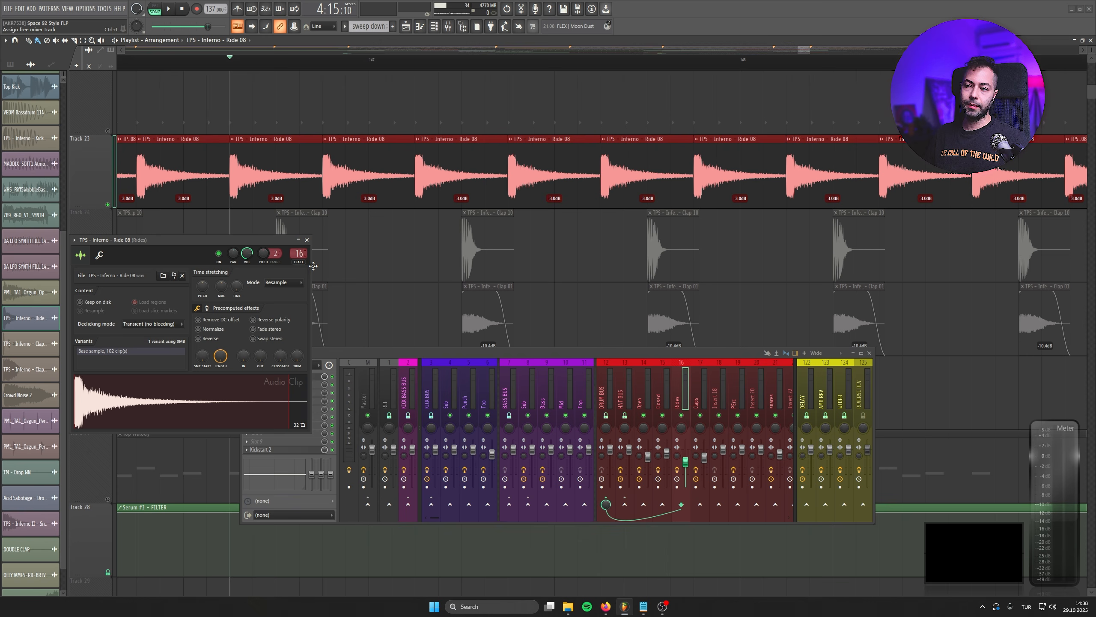
{"action": "left_click", "coordinate": [676, 452]}
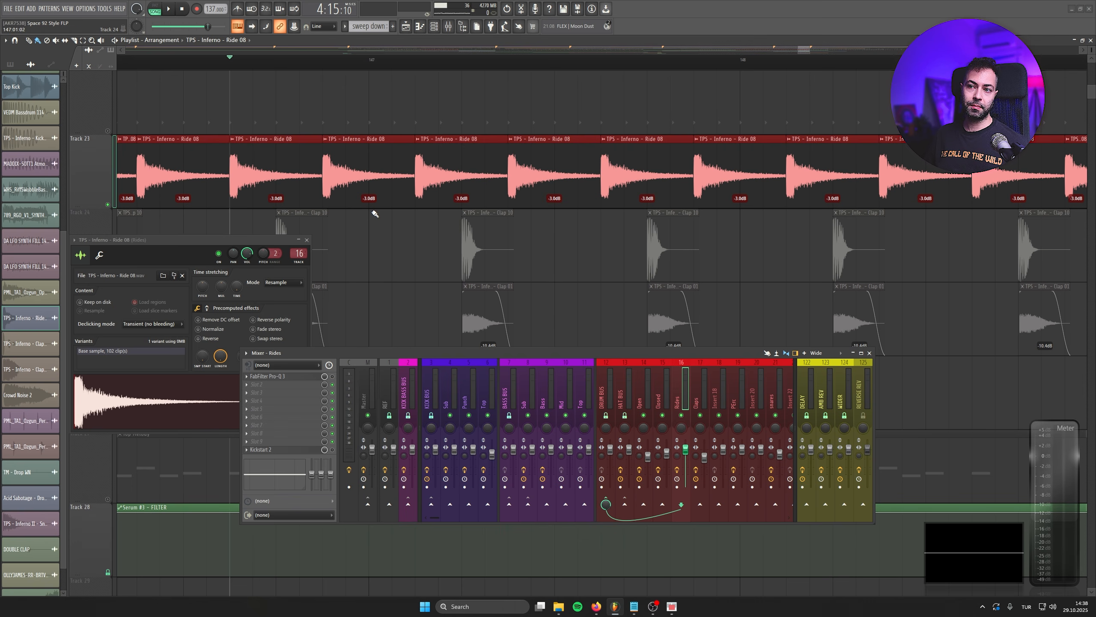
{"action": "key", "text": "space"}
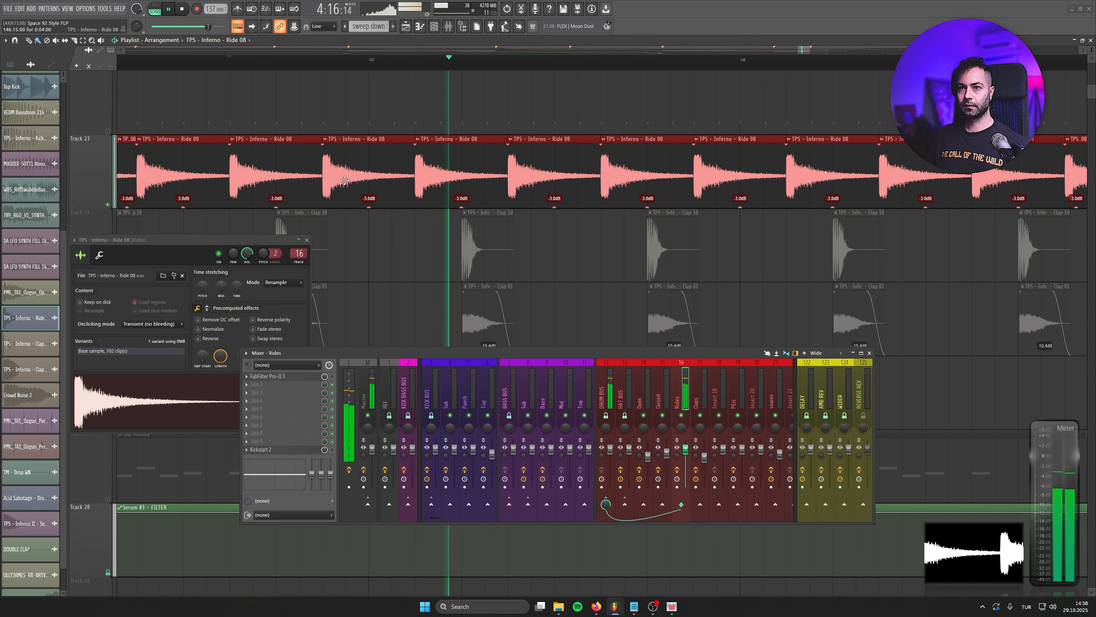
{"action": "key", "text": "space"}
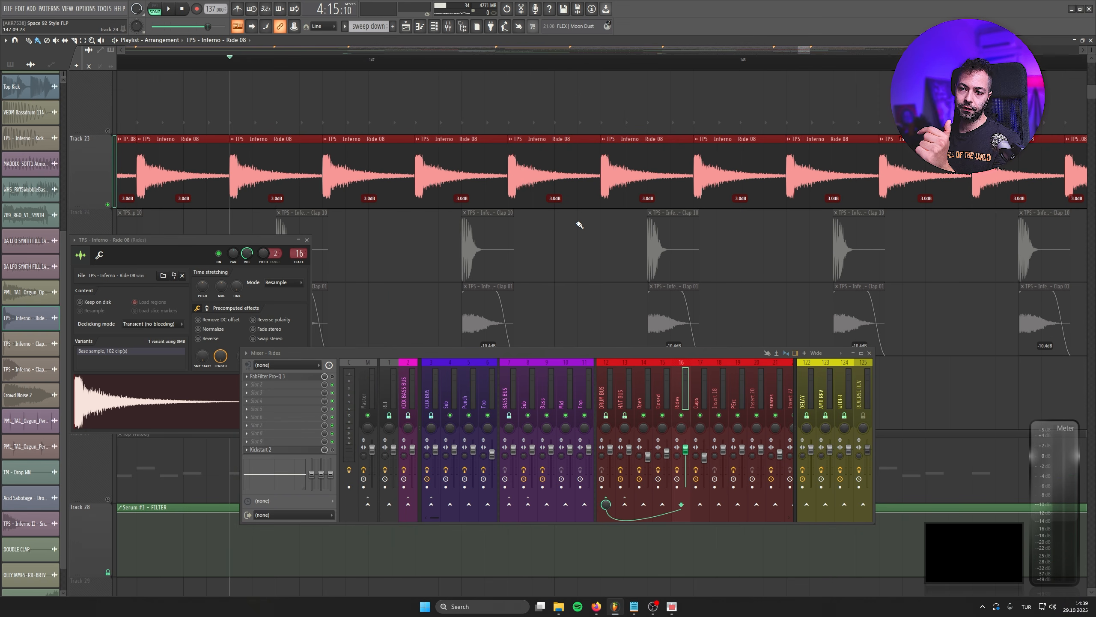
{"action": "left_click", "coordinate": [307, 240]}
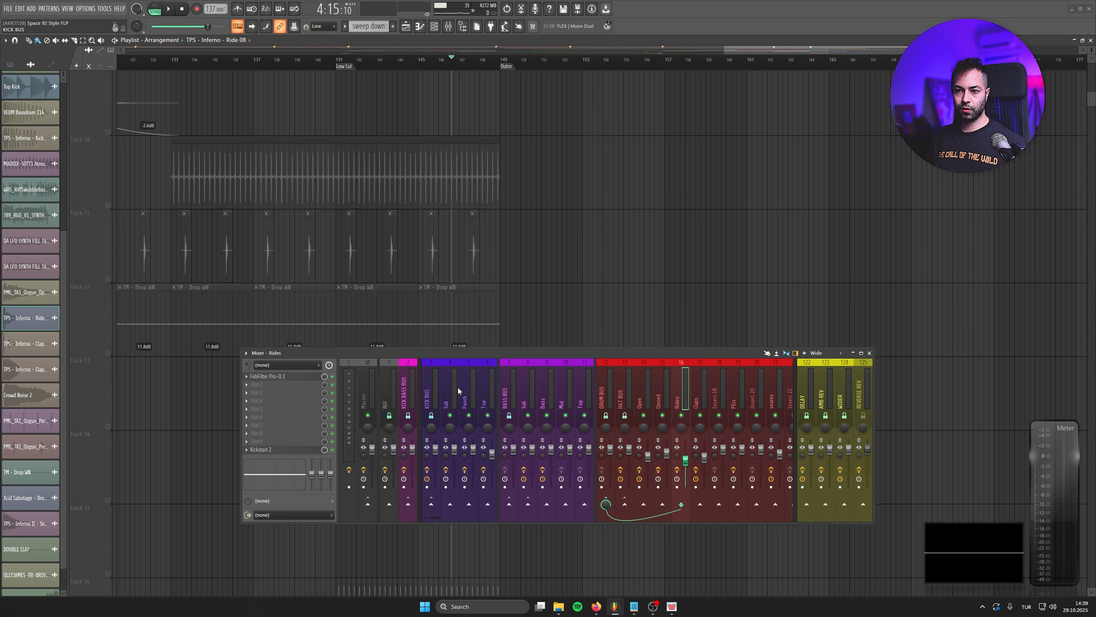
Step: Solo the Top Melody track (Track 27) and play the section from bar 141 to bar 149
{"action": "scroll", "coordinate": [410, 303], "scroll_direction": "up", "scroll_amount": 5}
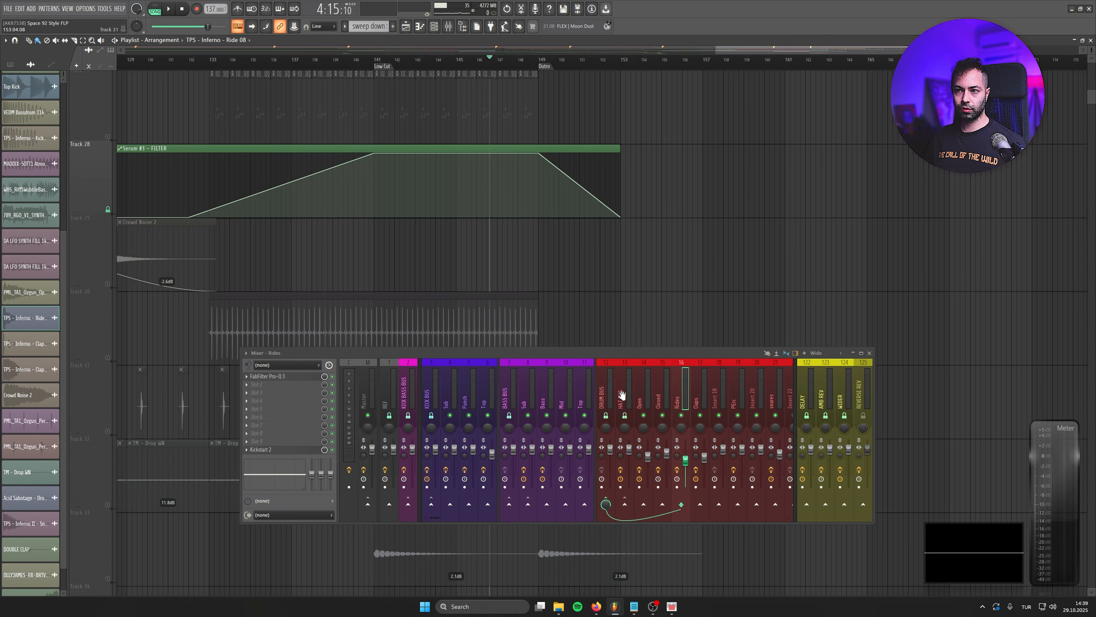
{"action": "right_click", "coordinate": [96, 269]}
{"action": "left_click", "coordinate": [97, 268]}
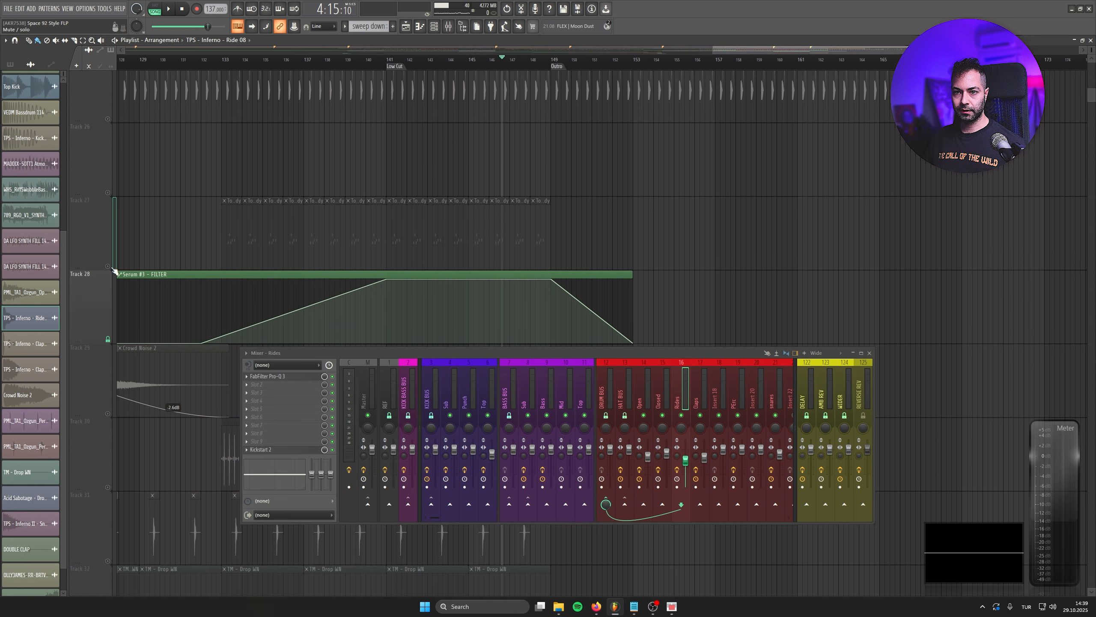
{"action": "left_click", "coordinate": [108, 267]}
{"action": "scroll", "coordinate": [367, 89], "scroll_direction": "up", "scroll_amount": 4}
{"action": "double_click", "coordinate": [342, 62]}
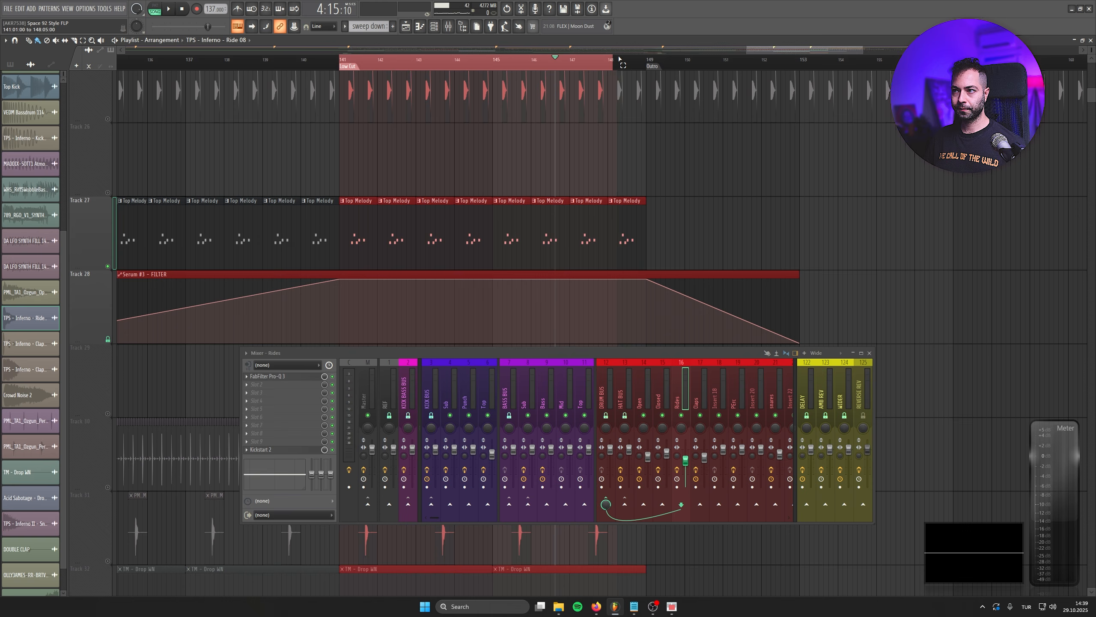
{"action": "key", "text": "space"}
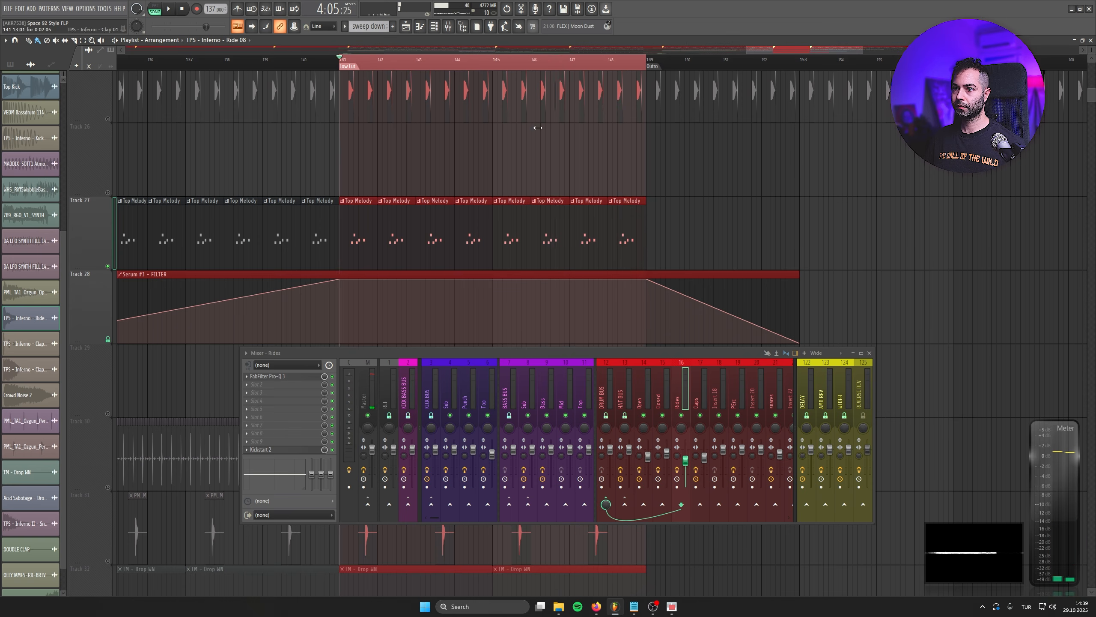
{"action": "key", "text": "space"}
Step: Turn off the insert effects on the Top Melo mixer track, including Kickstart 2, and play the dry melody
{"action": "scroll", "coordinate": [707, 372], "scroll_direction": "down", "scroll_amount": 3}
{"action": "scroll", "coordinate": [707, 372], "scroll_direction": "up", "scroll_amount": 5}
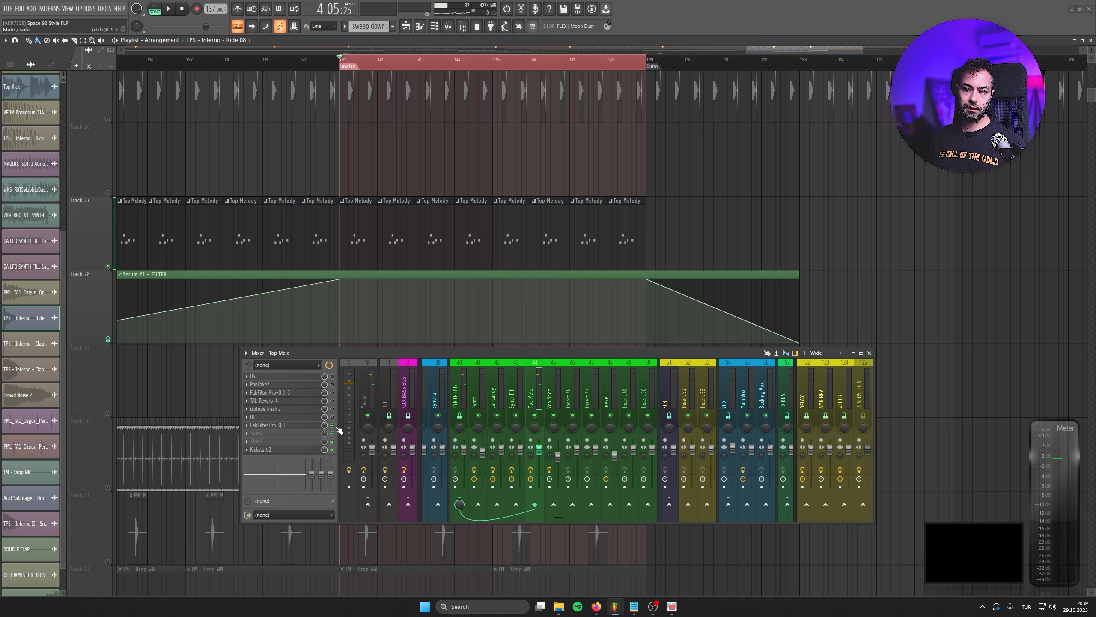
{"action": "left_click", "coordinate": [332, 450]}
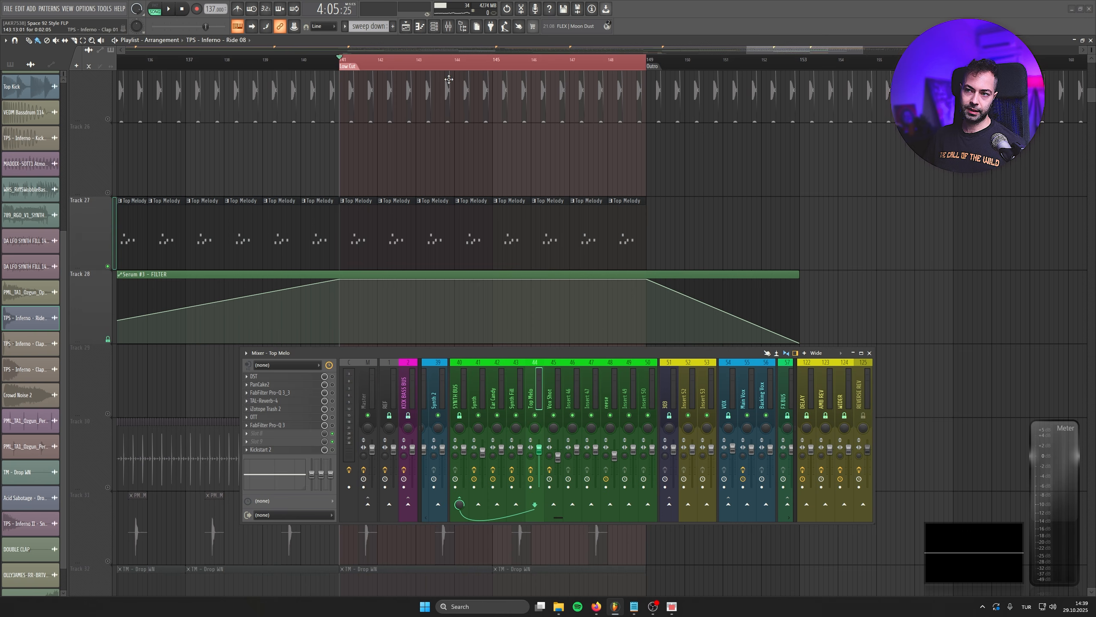
{"action": "key", "text": "space"}
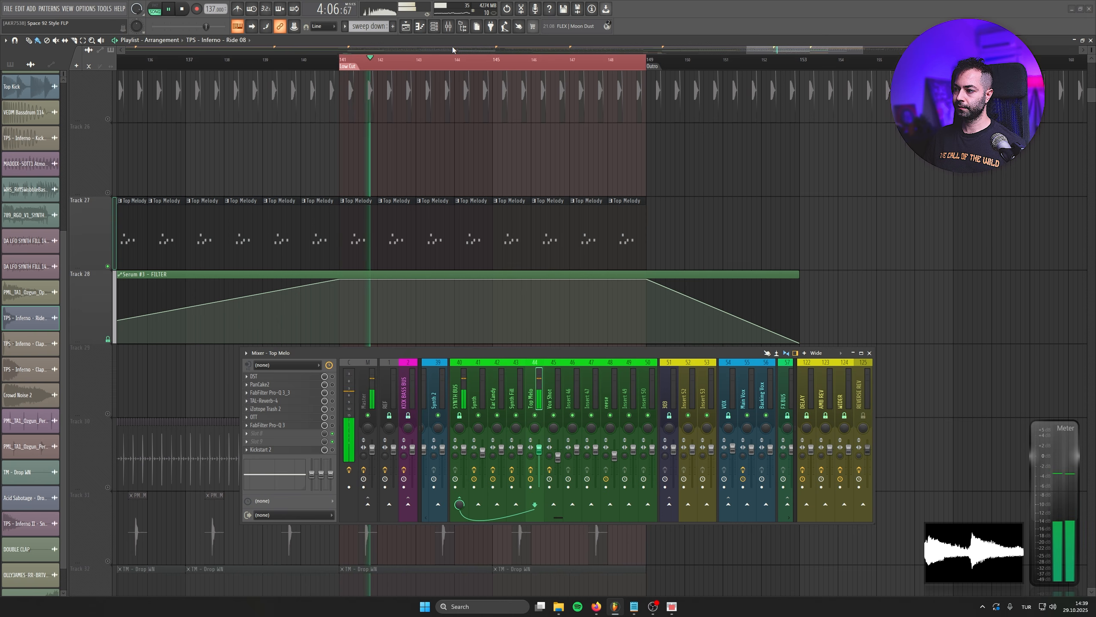
{"action": "key", "text": "space"}
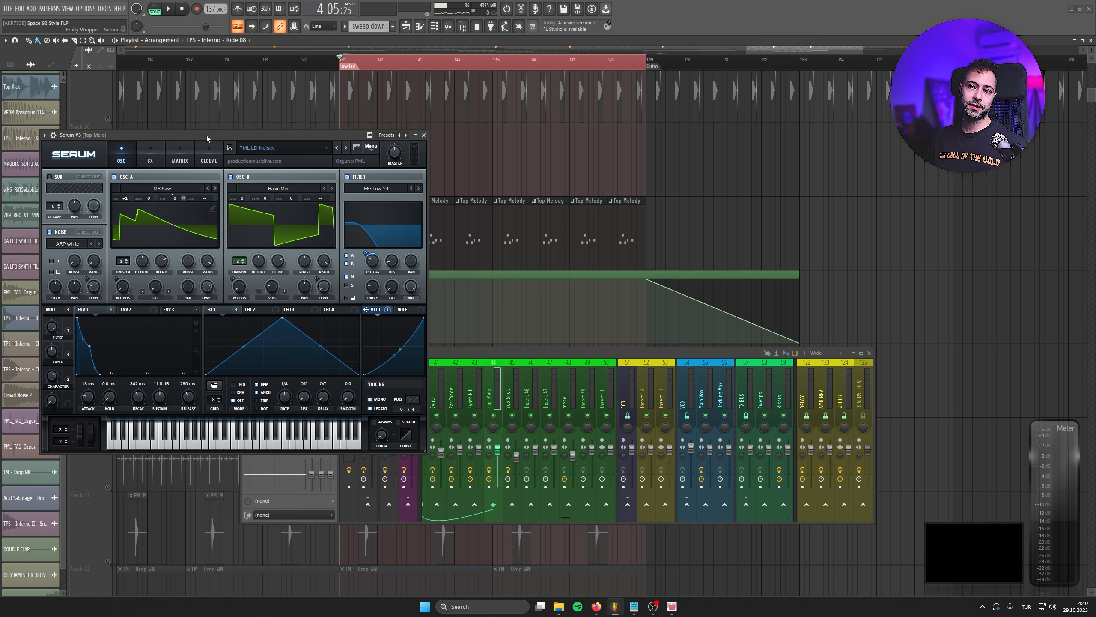
Step: Close the Serum #3 synth and play the melody with the DST effect opened and enabled on the Top Melo track
{"action": "left_click_drag", "start_coordinate": [207, 135], "coordinate": [196, 117]}
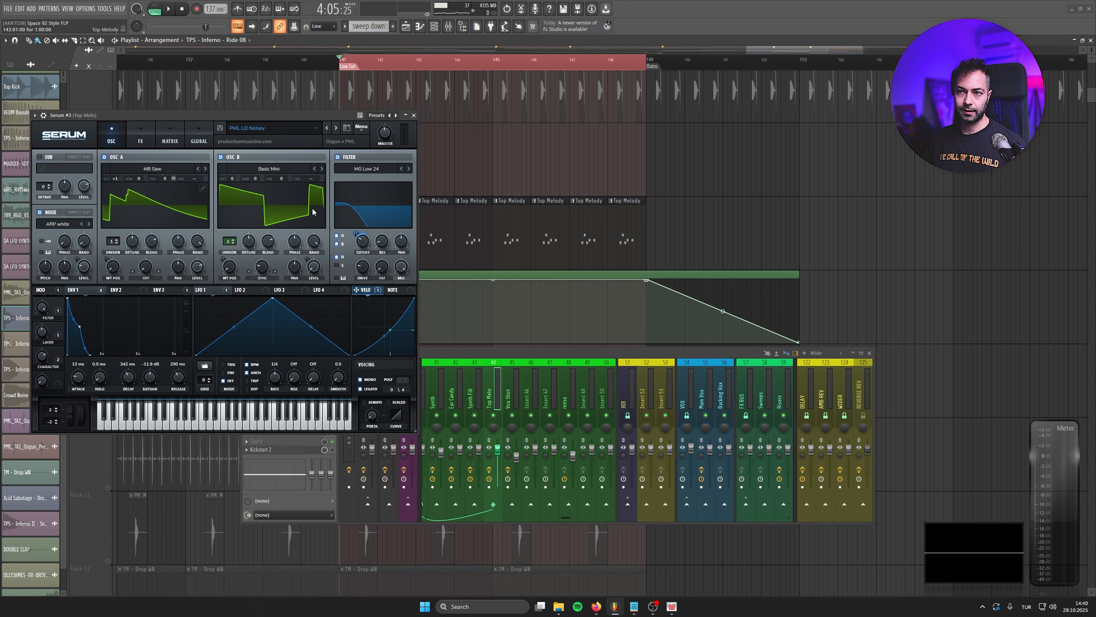
{"action": "left_click", "coordinate": [414, 115]}
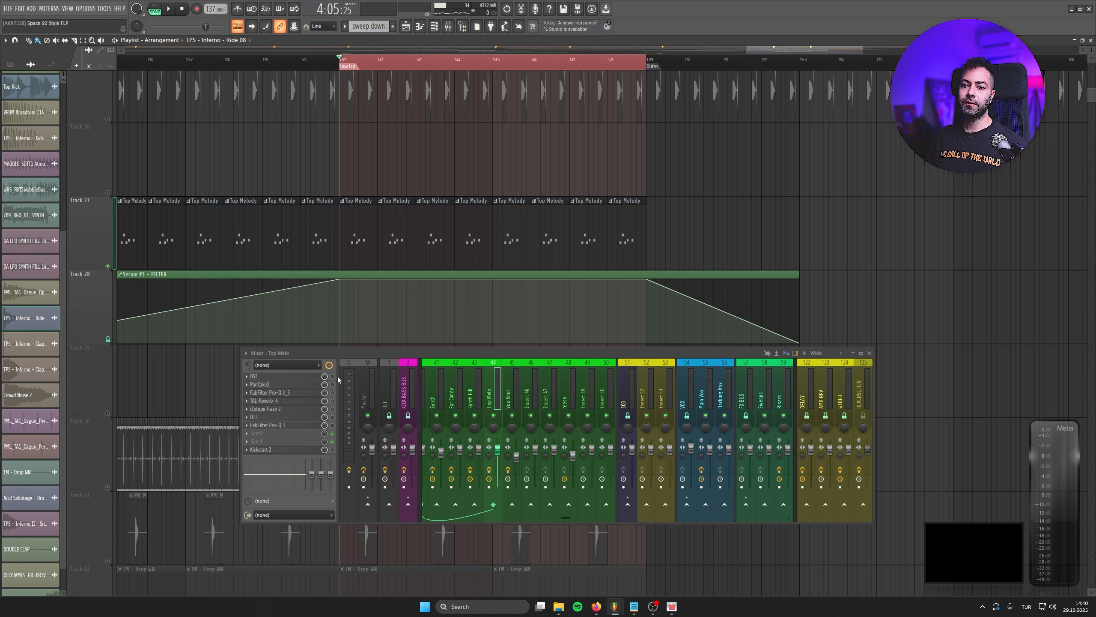
{"action": "left_click", "coordinate": [281, 377]}
{"action": "left_click_drag", "start_coordinate": [223, 77], "coordinate": [217, 75]}
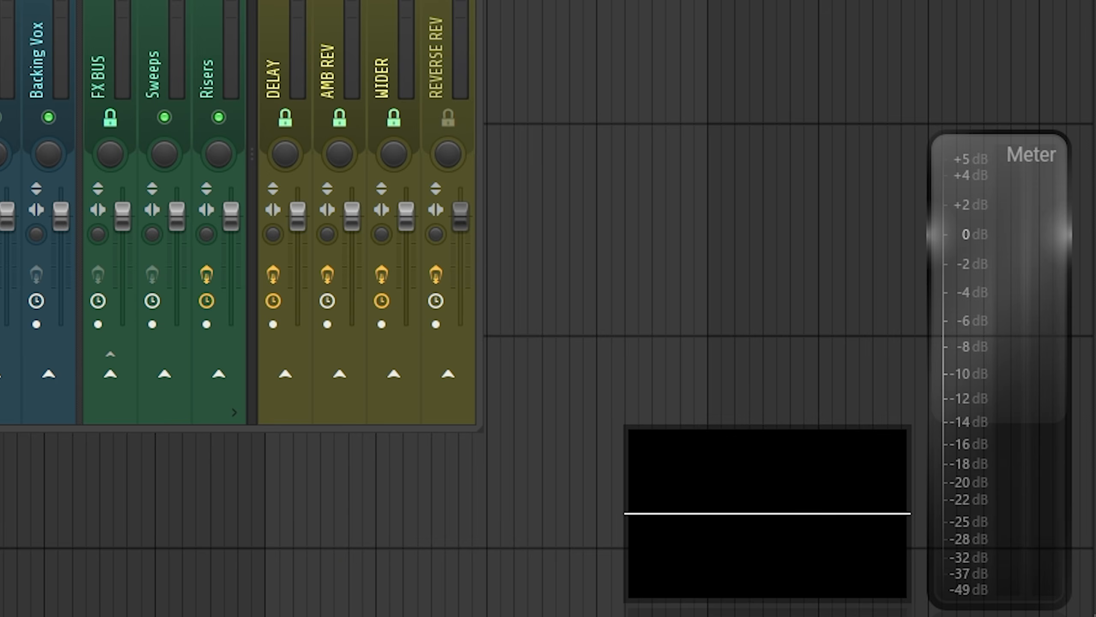
{"action": "key", "text": "space"}
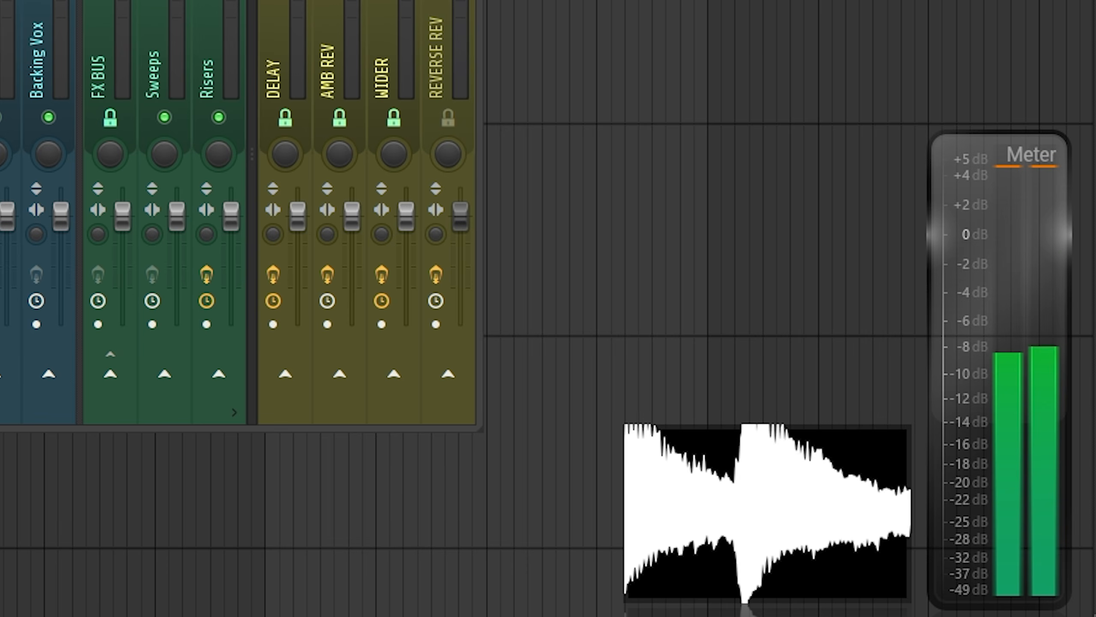
{"action": "key", "text": "space"}
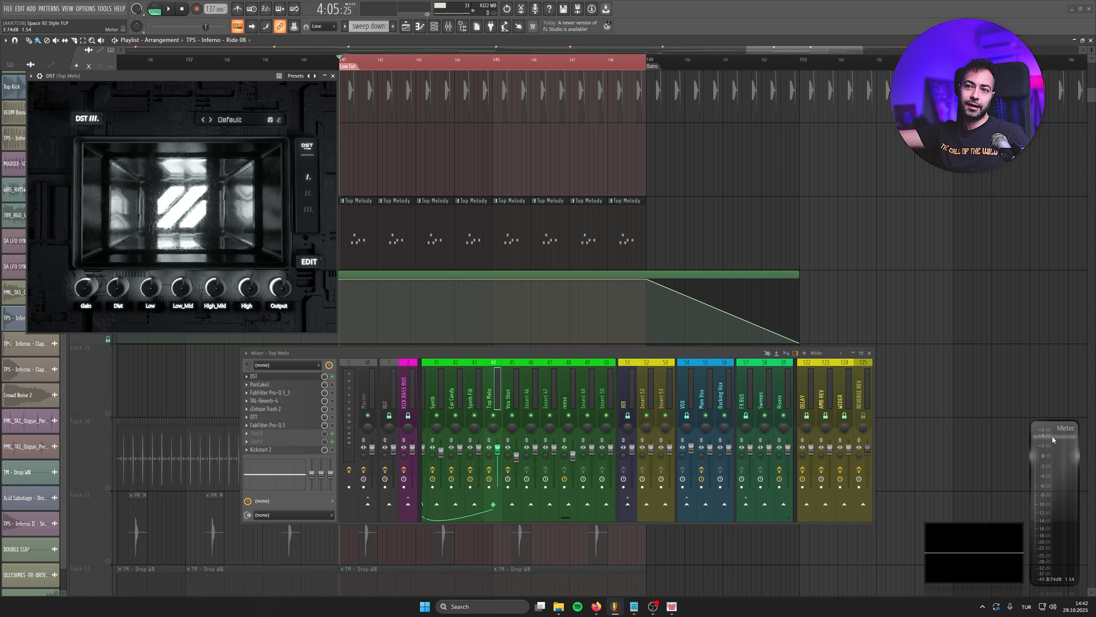
Step: Open the audio settings and examine the FL Studio ASIO device's status and buffer options
{"action": "left_click", "coordinate": [85, 9]}
{"action": "left_click", "coordinate": [99, 35]}
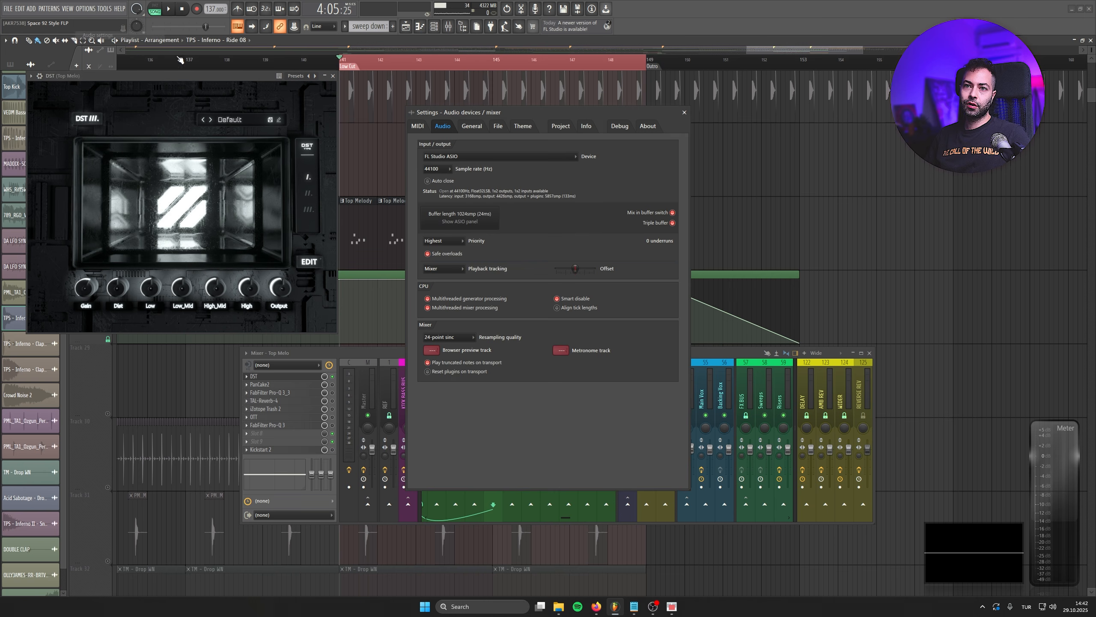
{"action": "left_click", "coordinate": [481, 226]}
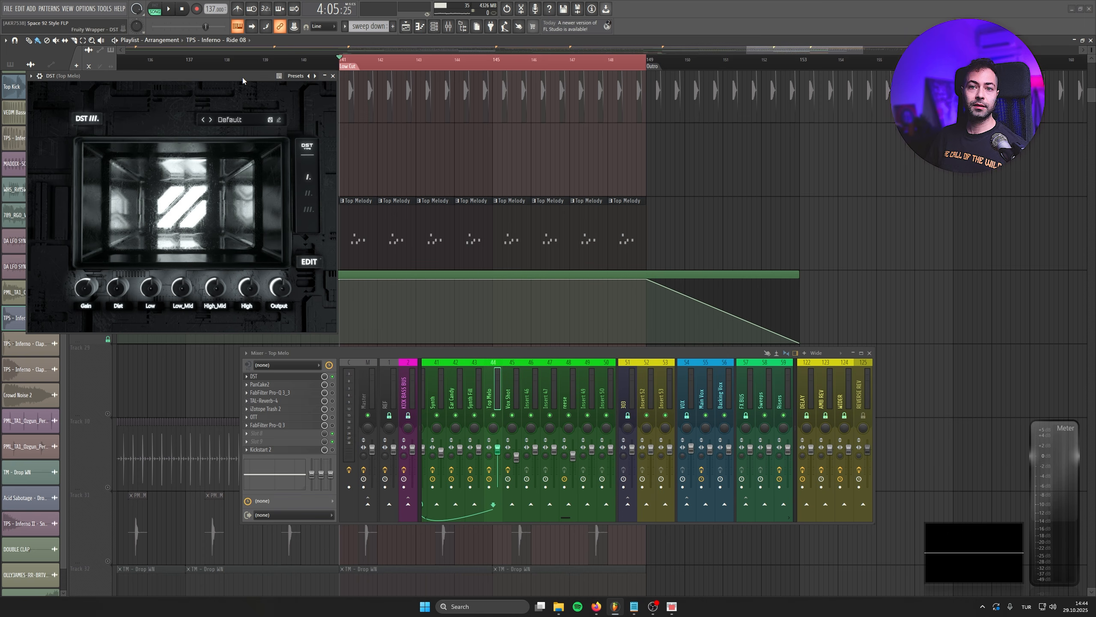
{"action": "key", "text": "space"}
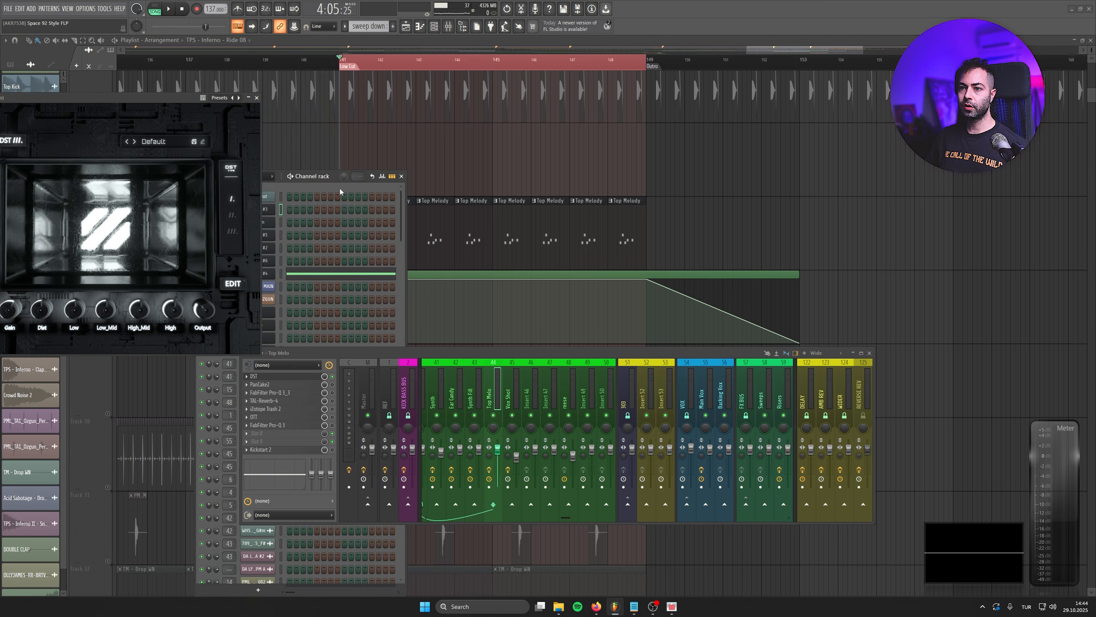
Step: Open the Serum #3 synth from the channel rack, play the melody to check its output meter and close it
{"action": "left_click_drag", "start_coordinate": [336, 175], "coordinate": [449, 167]}
{"action": "left_click", "coordinate": [370, 200]}
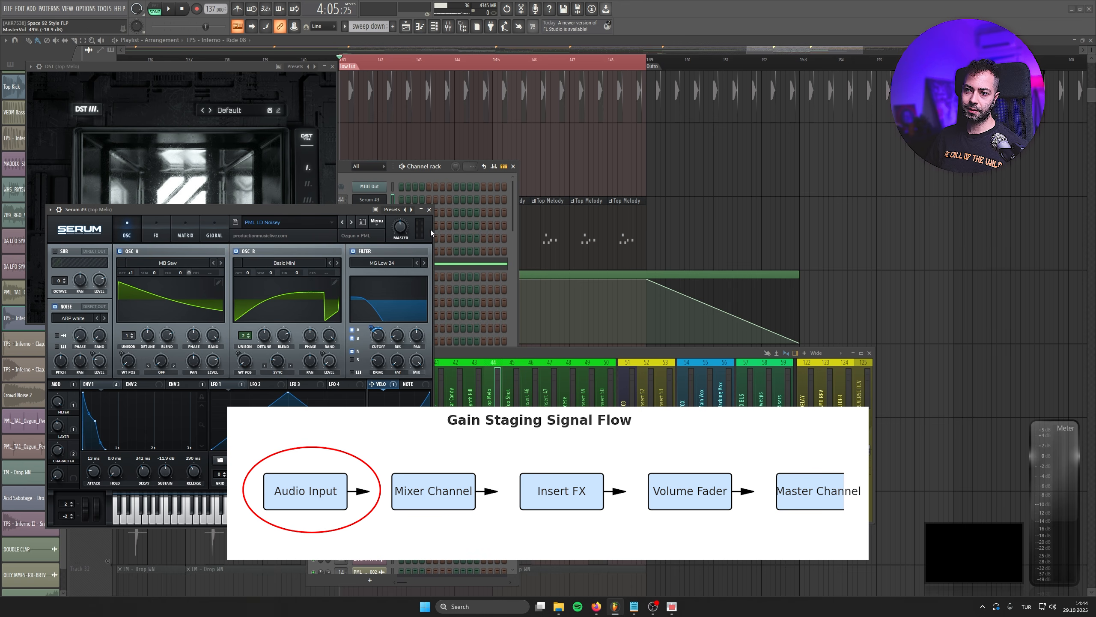
{"action": "key", "text": "space"}
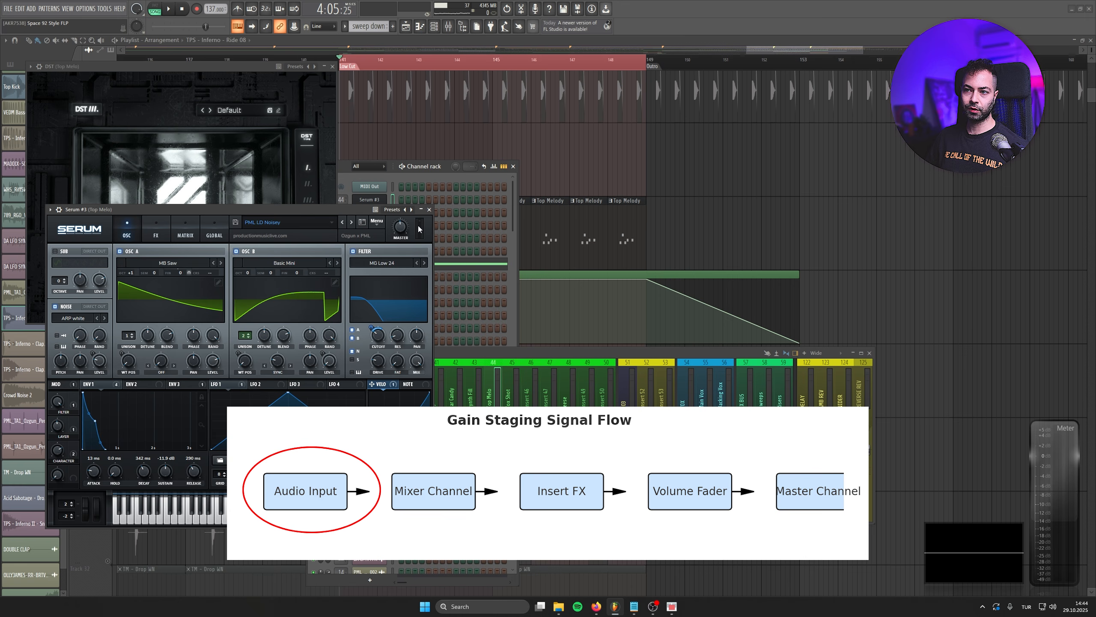
{"action": "key", "text": "space"}
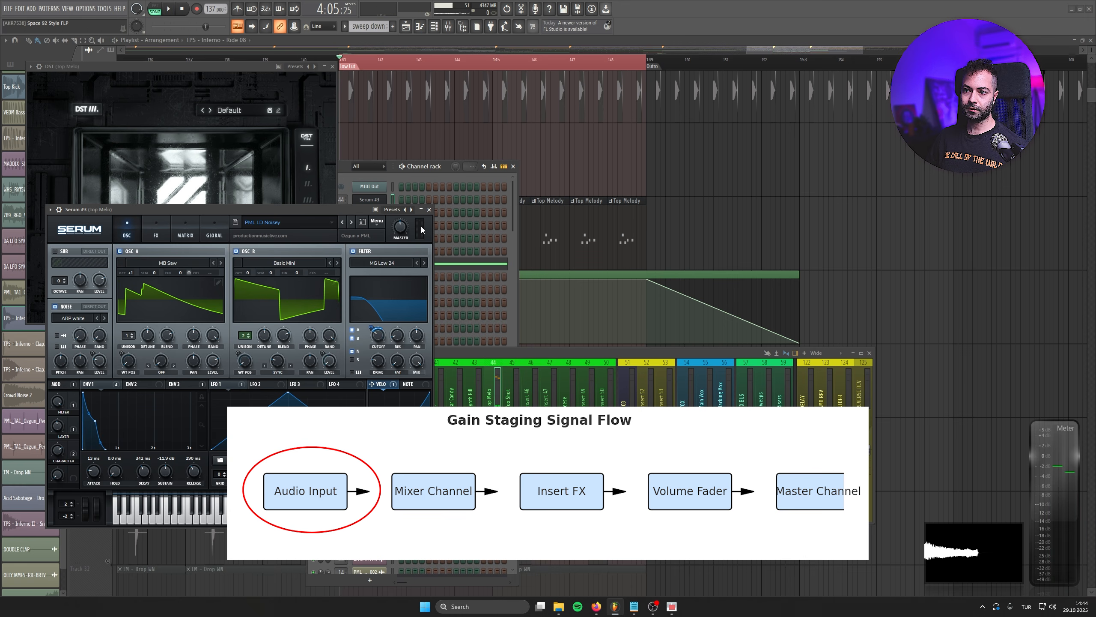
{"action": "left_click", "coordinate": [429, 209]}
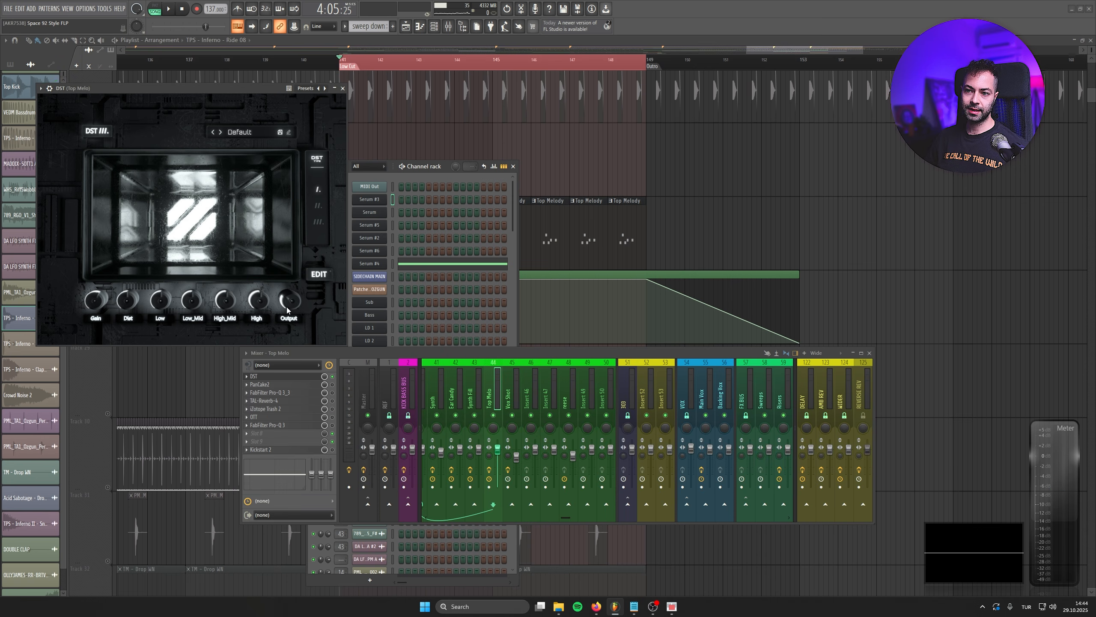
Step: Play the melody through the DST effect to check its level, and close the DST window
{"action": "key", "text": "space"}
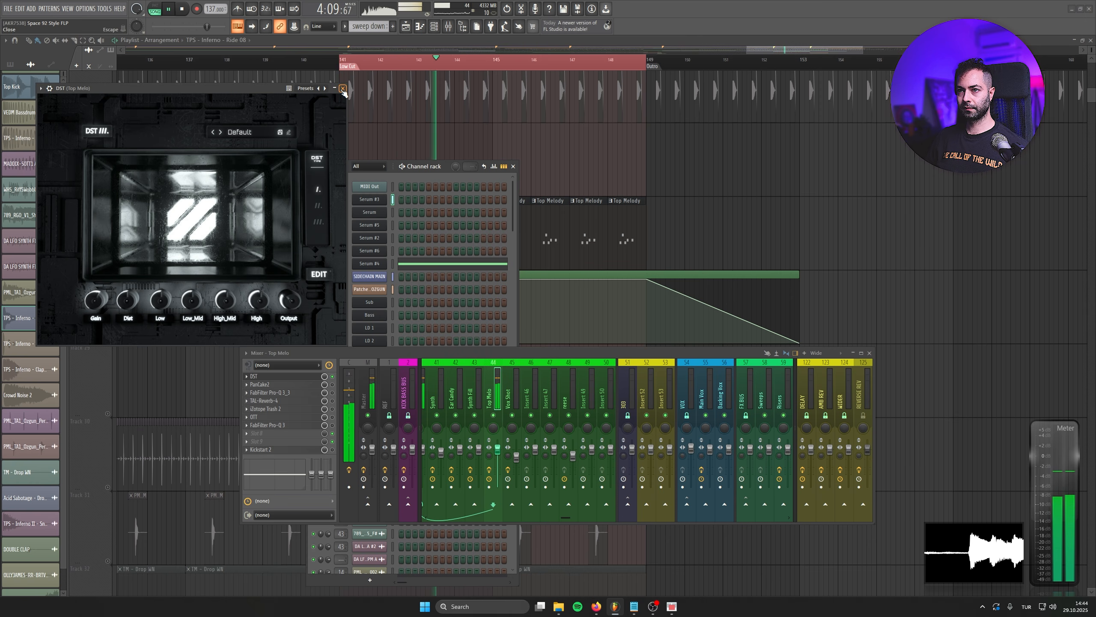
{"action": "key", "text": "space"}
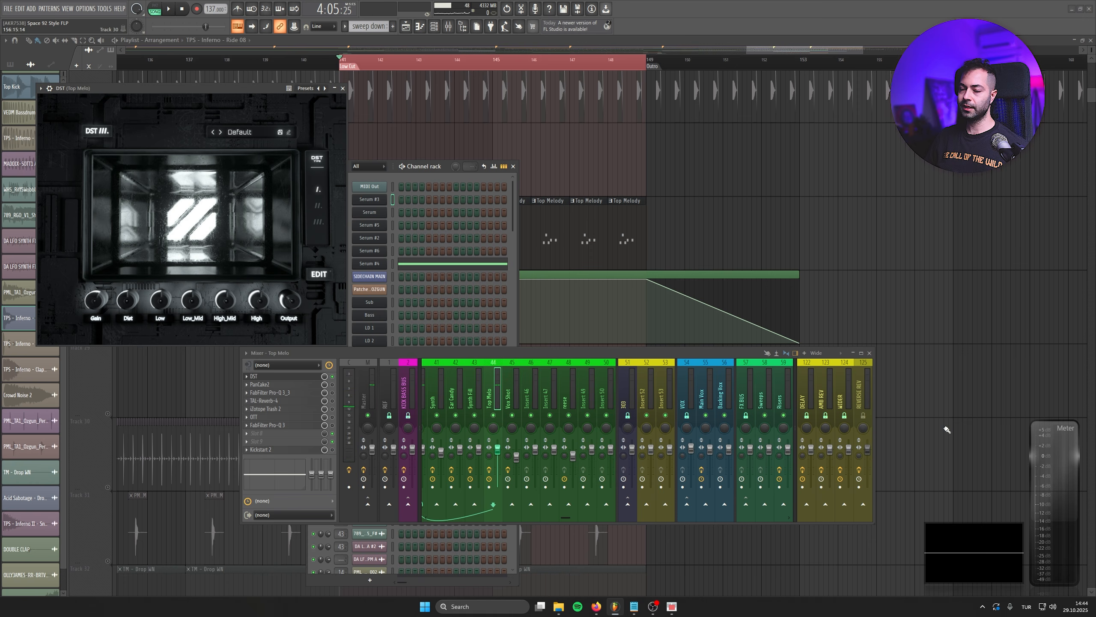
{"action": "left_click", "coordinate": [344, 89]}
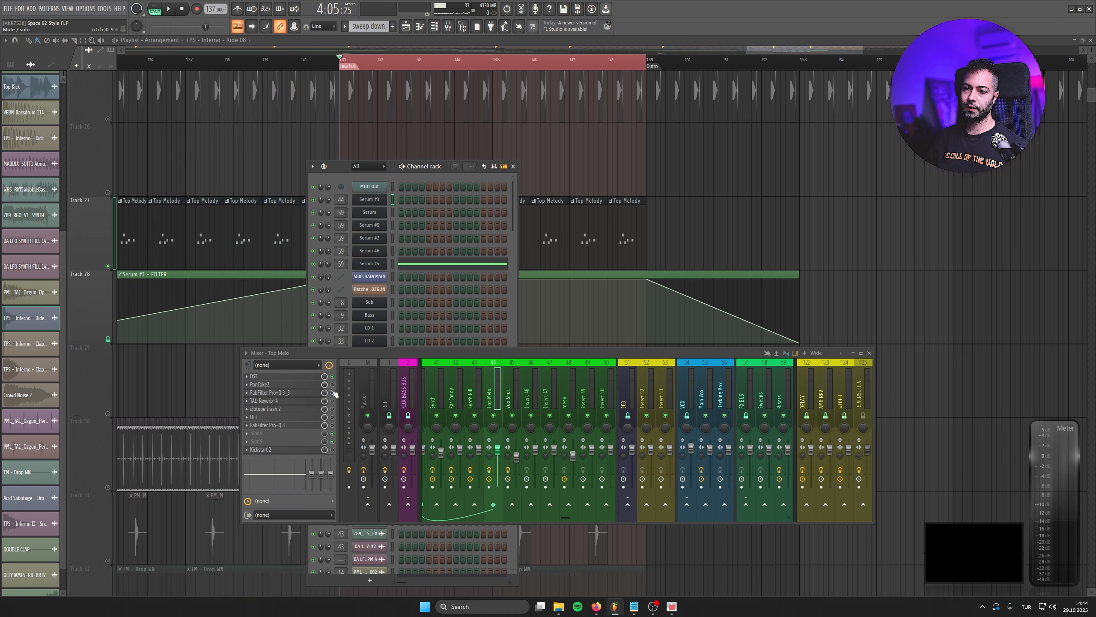
Step: Open PanCake2 on the Top Melo track, play the melody through it and close the effect
{"action": "left_click", "coordinate": [305, 385]}
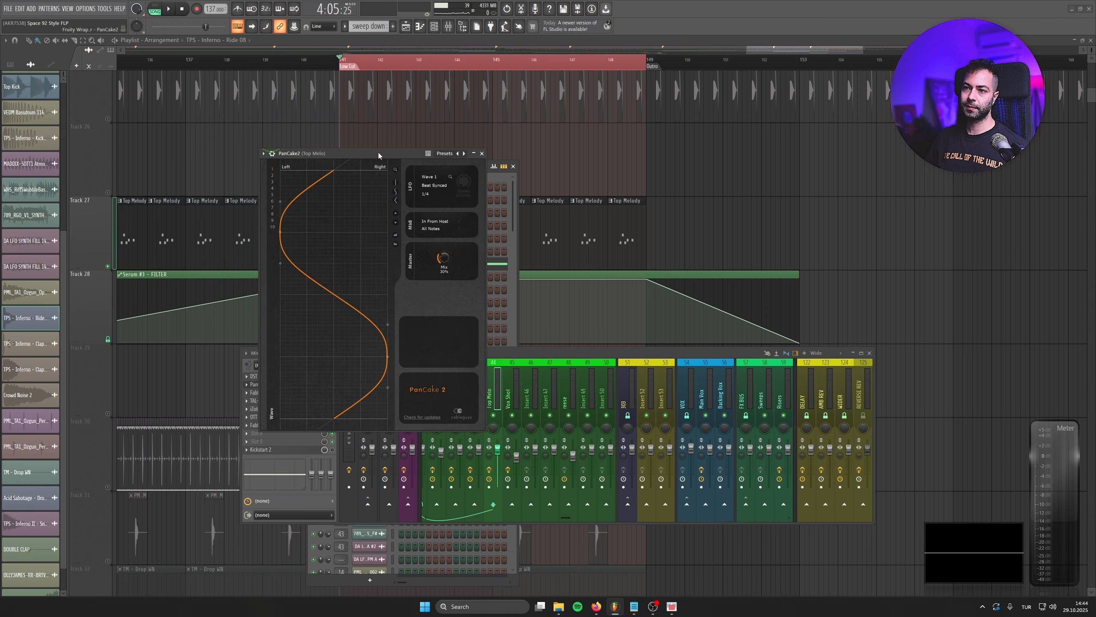
{"action": "left_click_drag", "start_coordinate": [379, 149], "coordinate": [283, 129]}
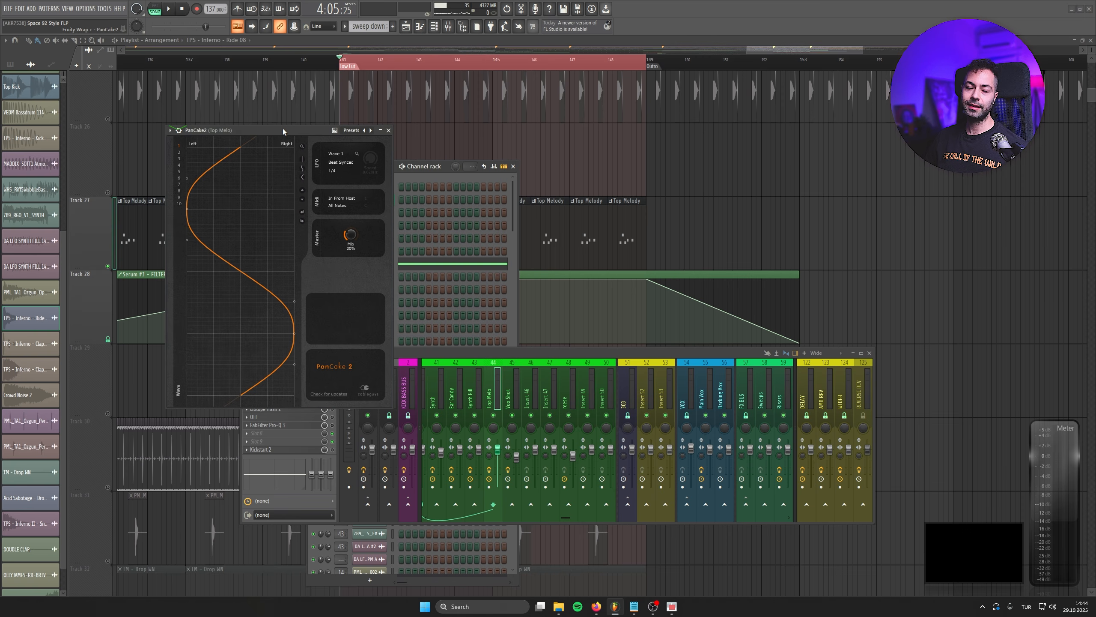
{"action": "key", "text": "space"}
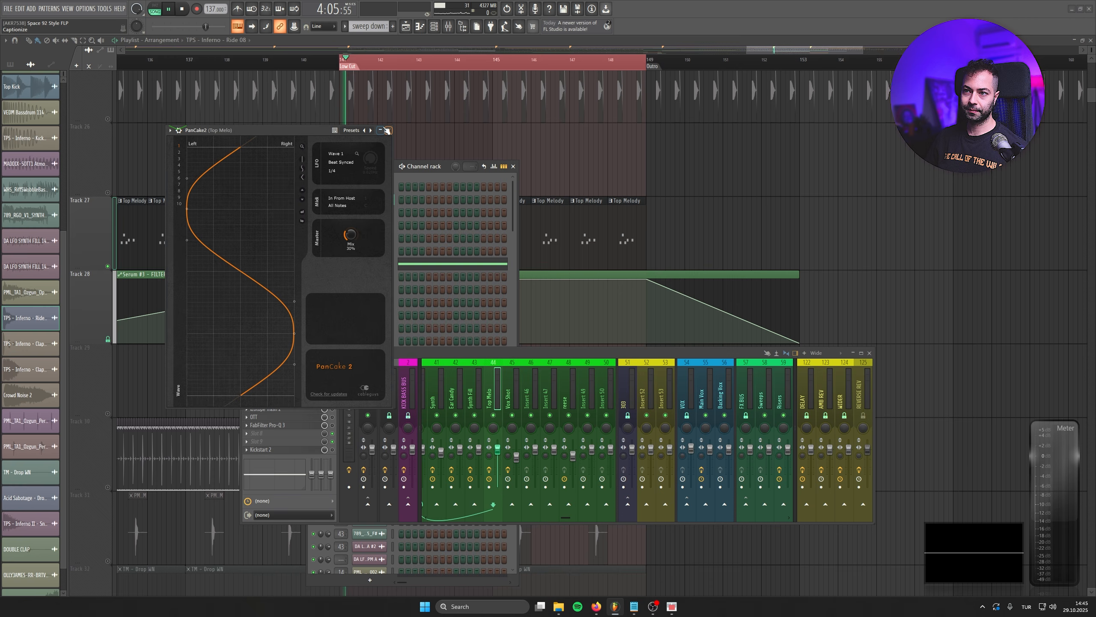
{"action": "left_click", "coordinate": [389, 131]}
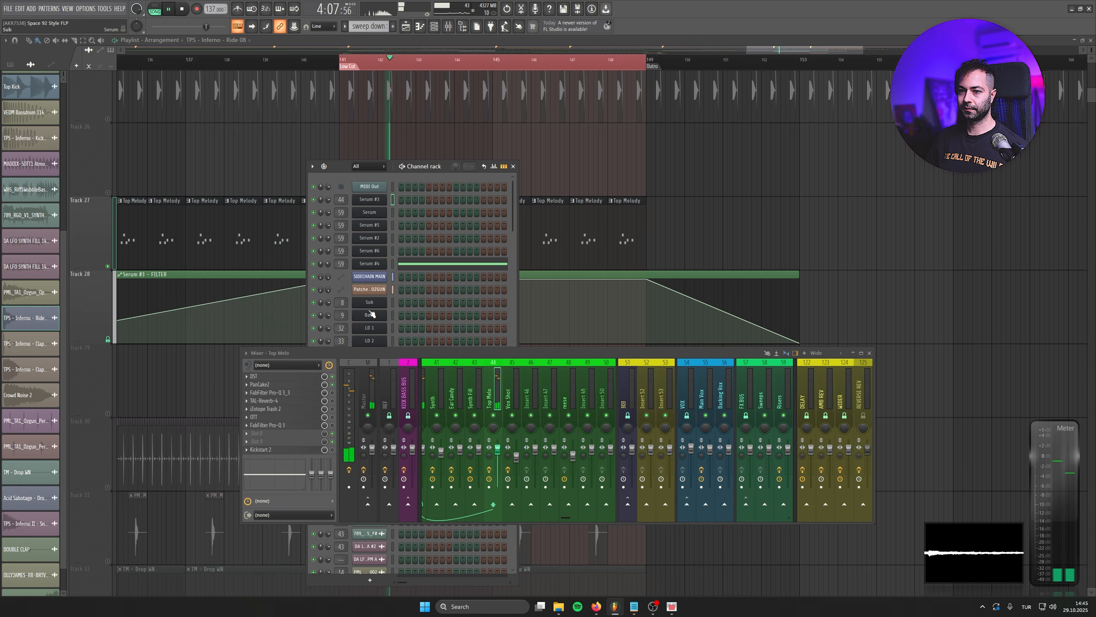
{"action": "key", "text": "space"}
Step: Bring in FabFilter Pro-Q 3_3 on the Top Melo track, play the melody to check its output meter and close it
{"action": "left_click", "coordinate": [333, 394]}
{"action": "left_click_drag", "start_coordinate": [405, 118], "coordinate": [358, 138]}
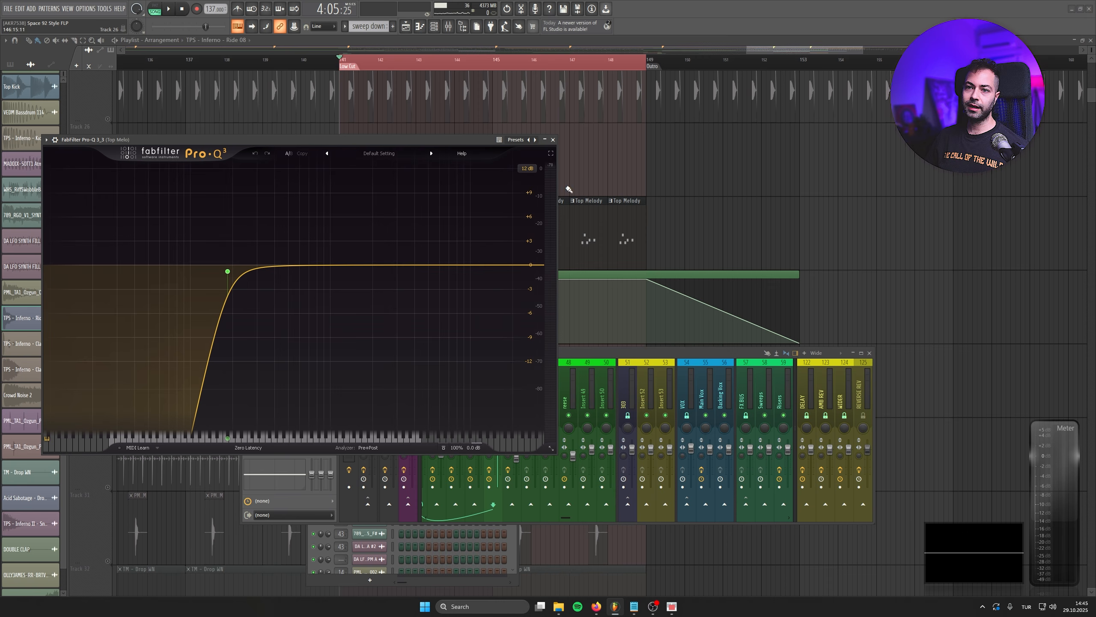
{"action": "key", "text": "space"}
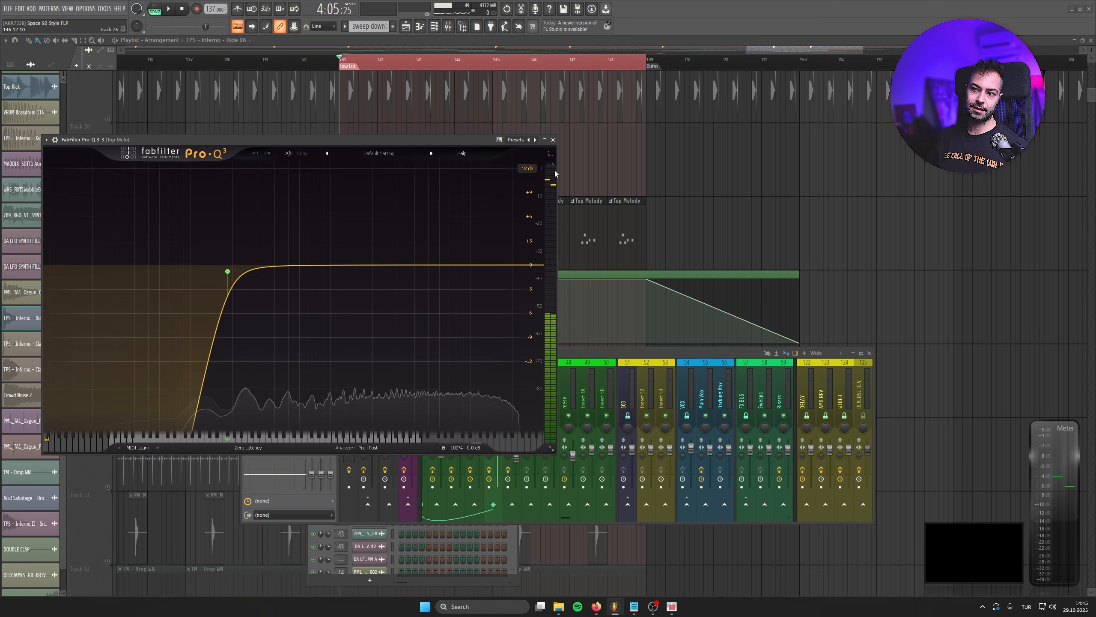
{"action": "left_click", "coordinate": [553, 140]}
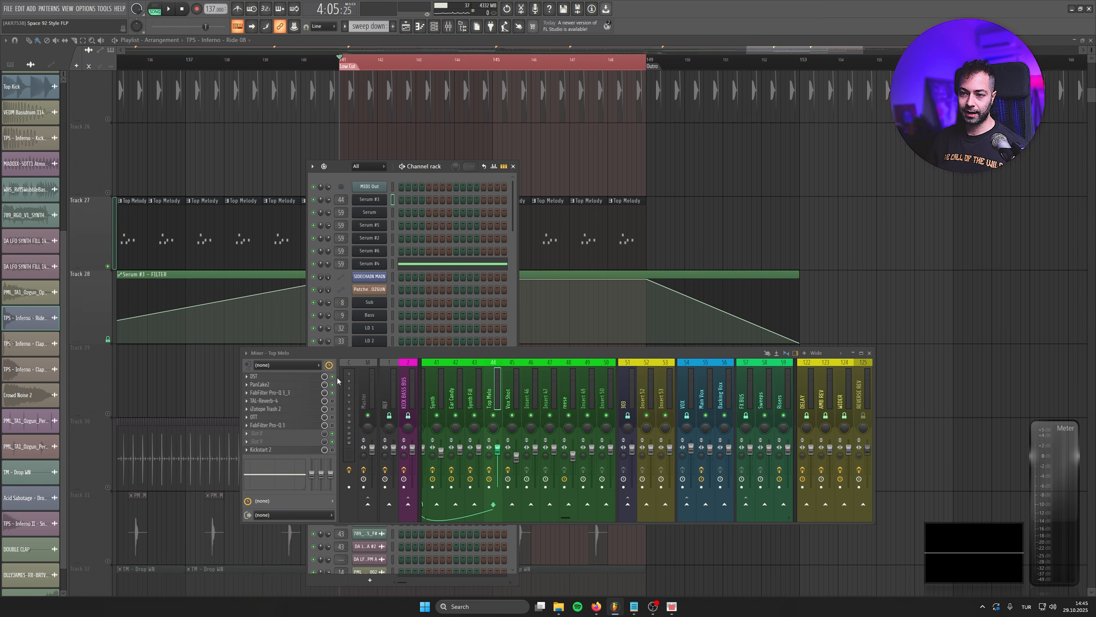
Step: Open TAL-Reverb-4 on the Top Melo track, play the melody to check its level meter and close it
{"action": "left_click", "coordinate": [264, 401]}
{"action": "left_click_drag", "start_coordinate": [236, 86], "coordinate": [319, 137]}
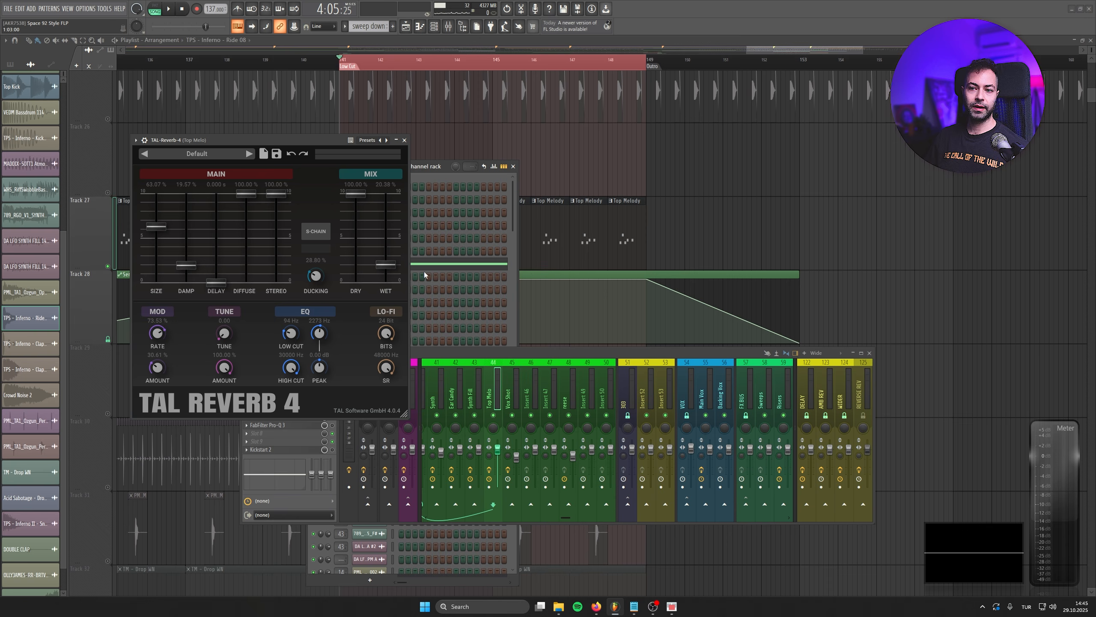
{"action": "key", "text": "space"}
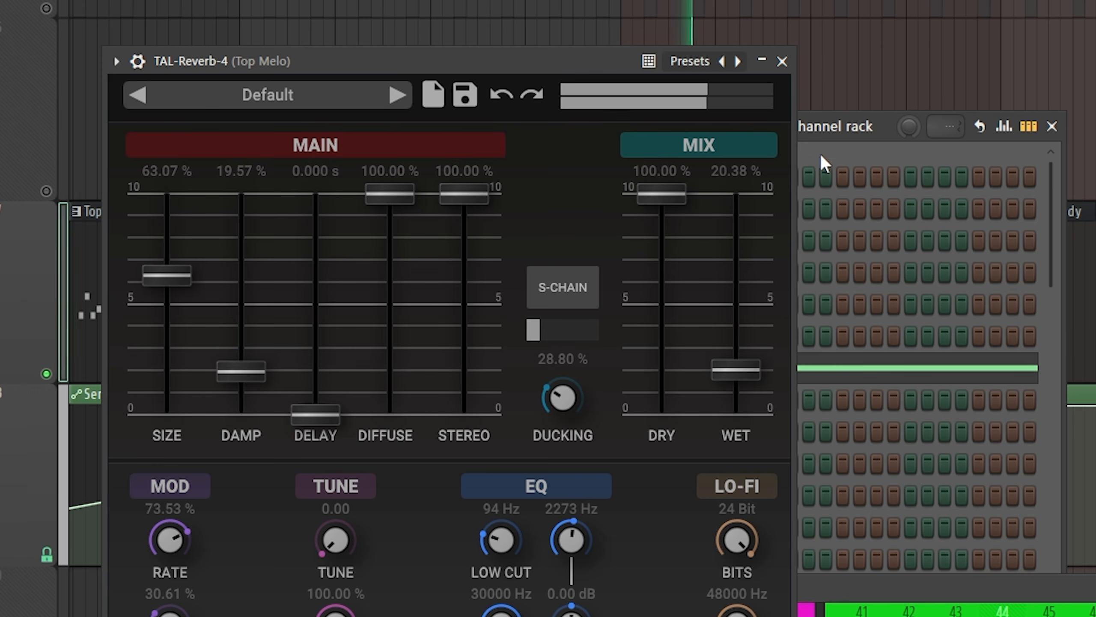
{"action": "key", "text": "space"}
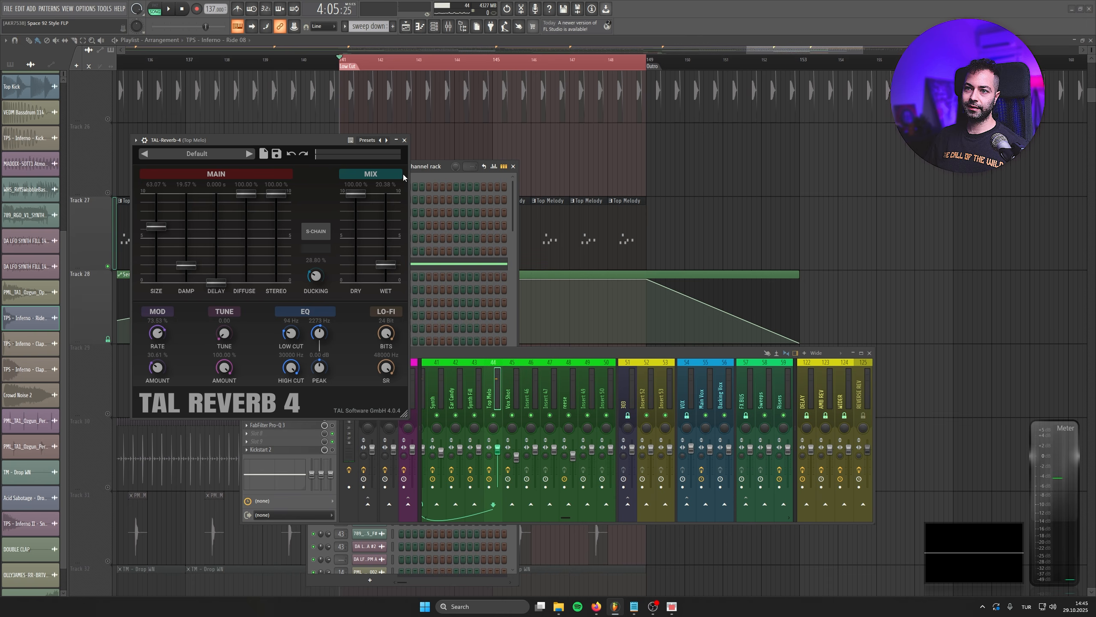
{"action": "left_click", "coordinate": [404, 140]}
Step: Open iZotope Trash 2, reset its input gain to 0 dB and play the melody with the mix fully wet
{"action": "left_click", "coordinate": [314, 410]}
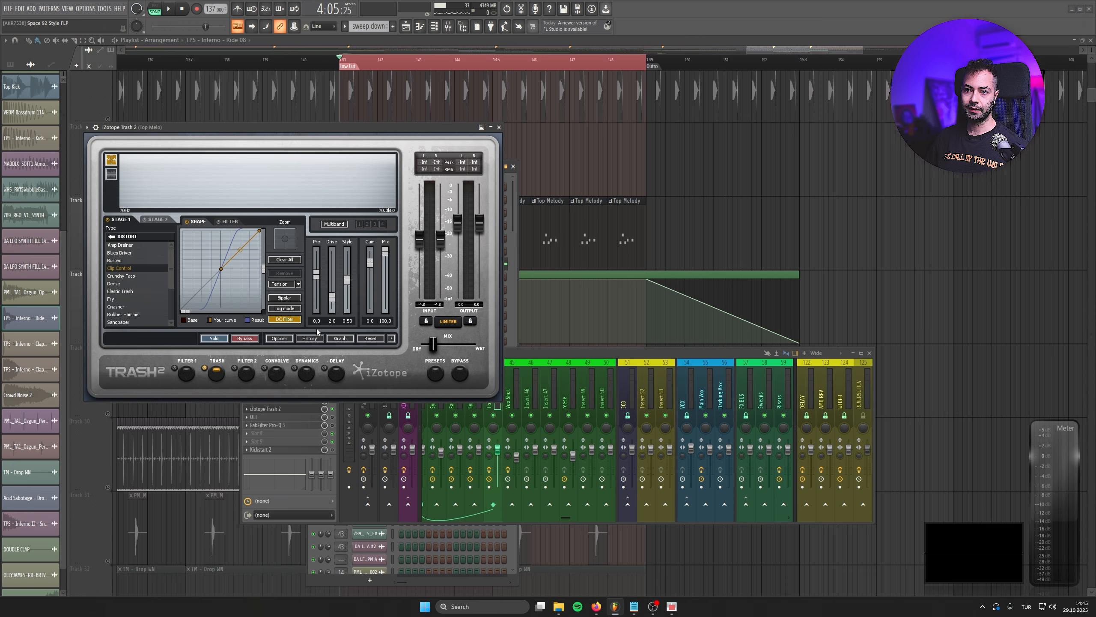
{"action": "double_click", "coordinate": [444, 243]}
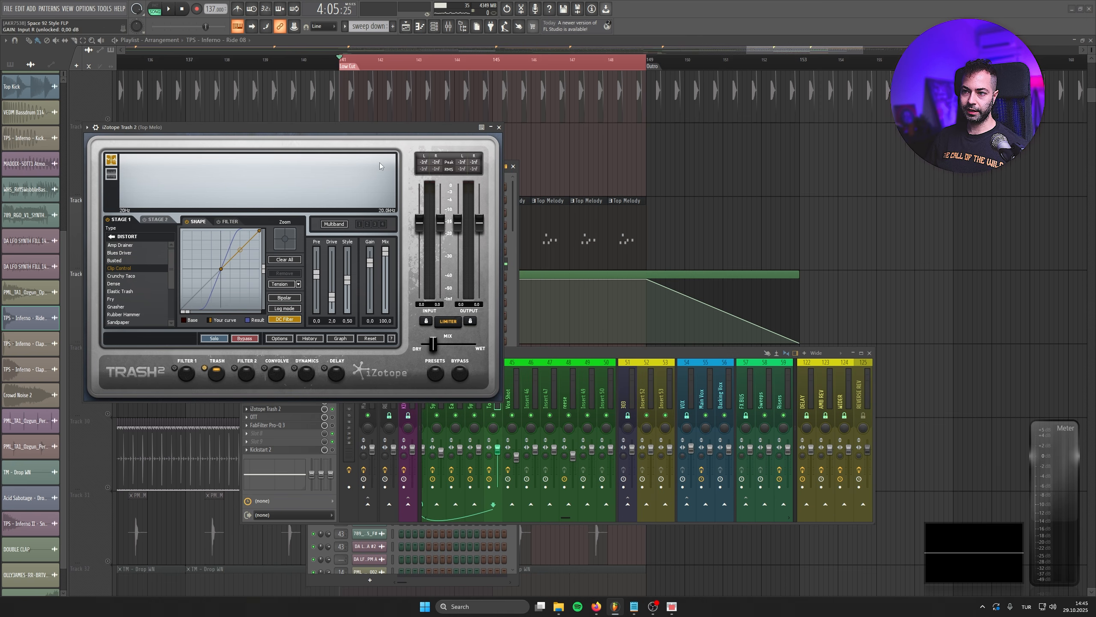
{"action": "key", "text": "space"}
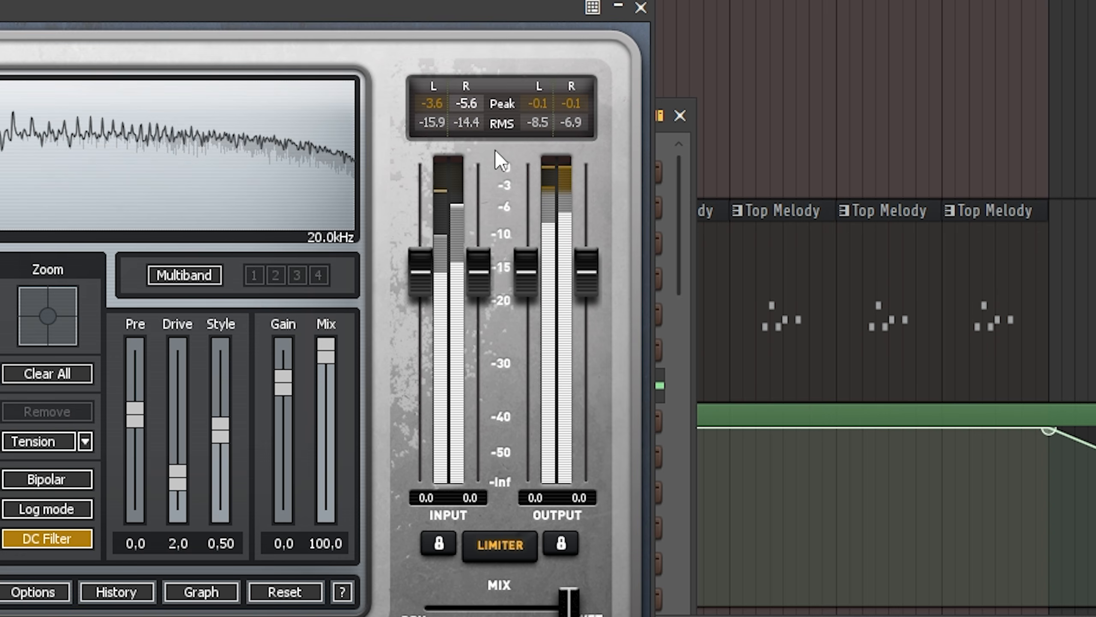
{"action": "key", "text": "space"}
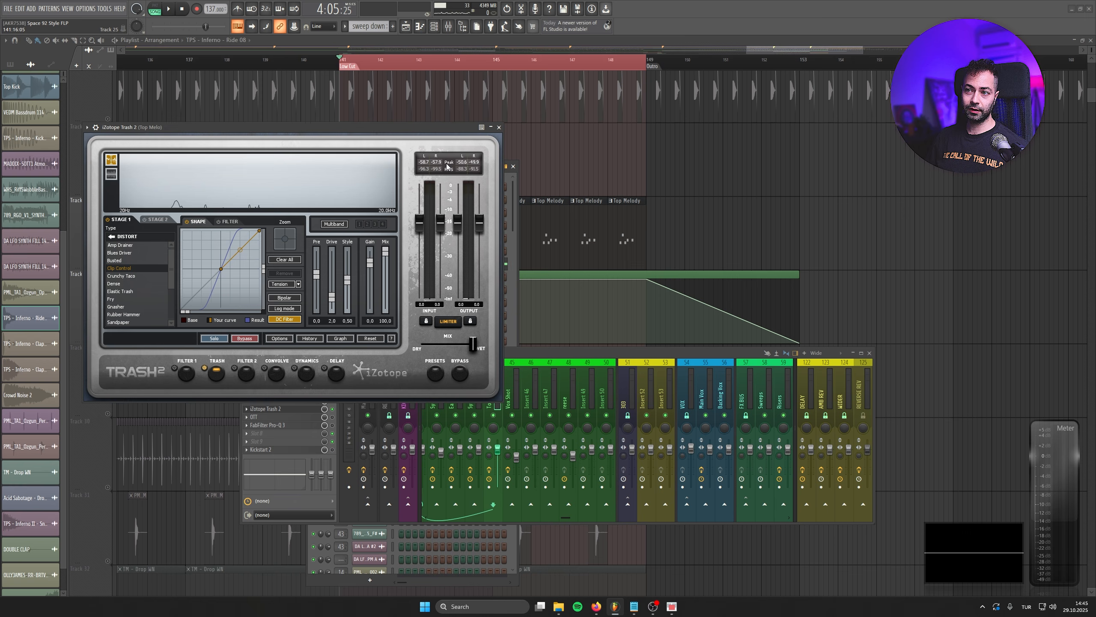
Step: Lower the Trash 2 dry/wet mix to about the middle and its output gain to -1.0 dB while playing the melody, and close the effect
{"action": "key", "text": "ctrl+s"}
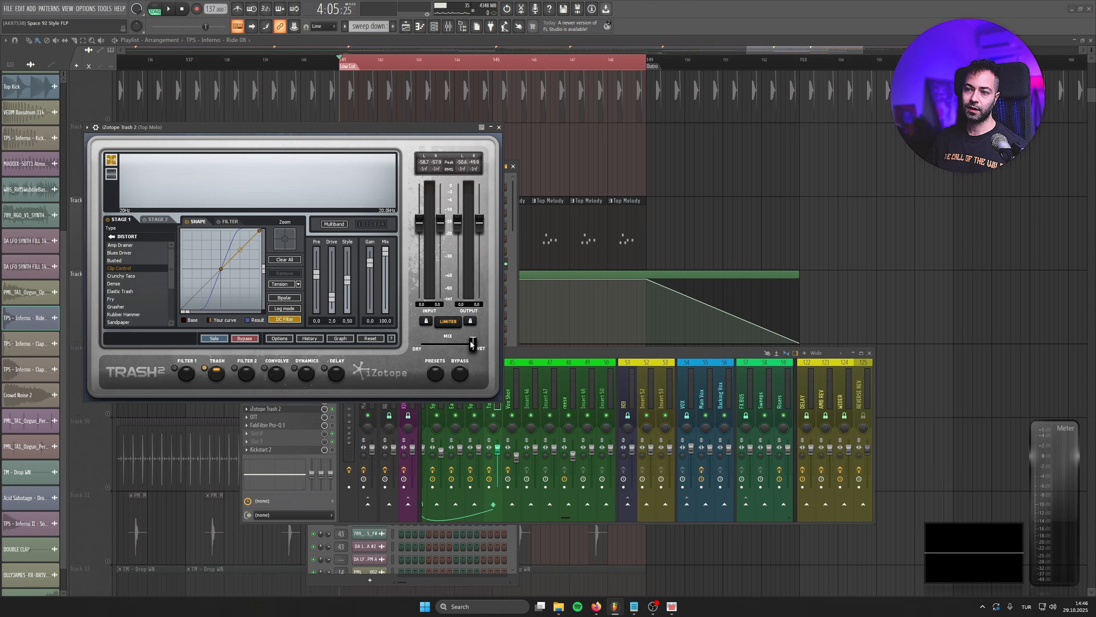
{"action": "left_click_drag", "start_coordinate": [472, 343], "coordinate": [439, 343]}
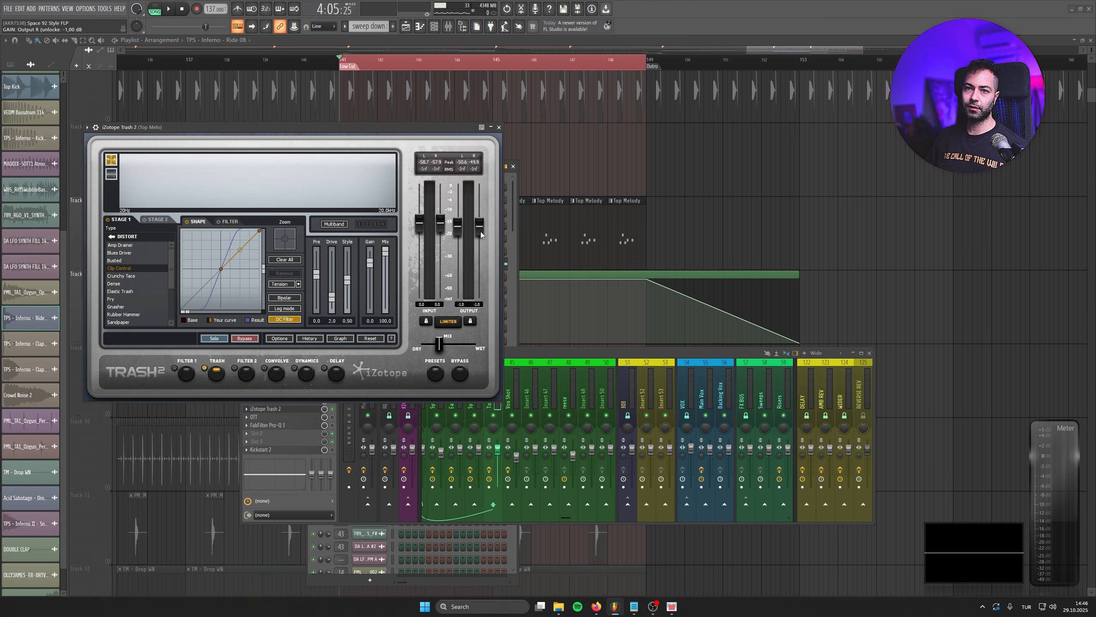
{"action": "key", "text": "space"}
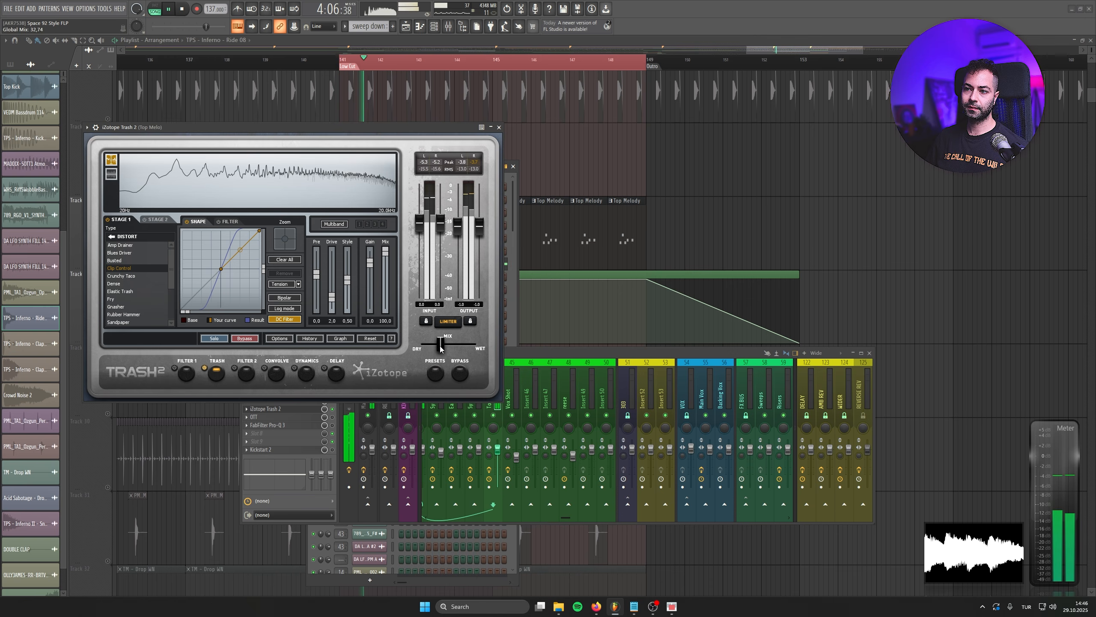
{"action": "left_click_drag", "start_coordinate": [440, 347], "coordinate": [445, 344]}
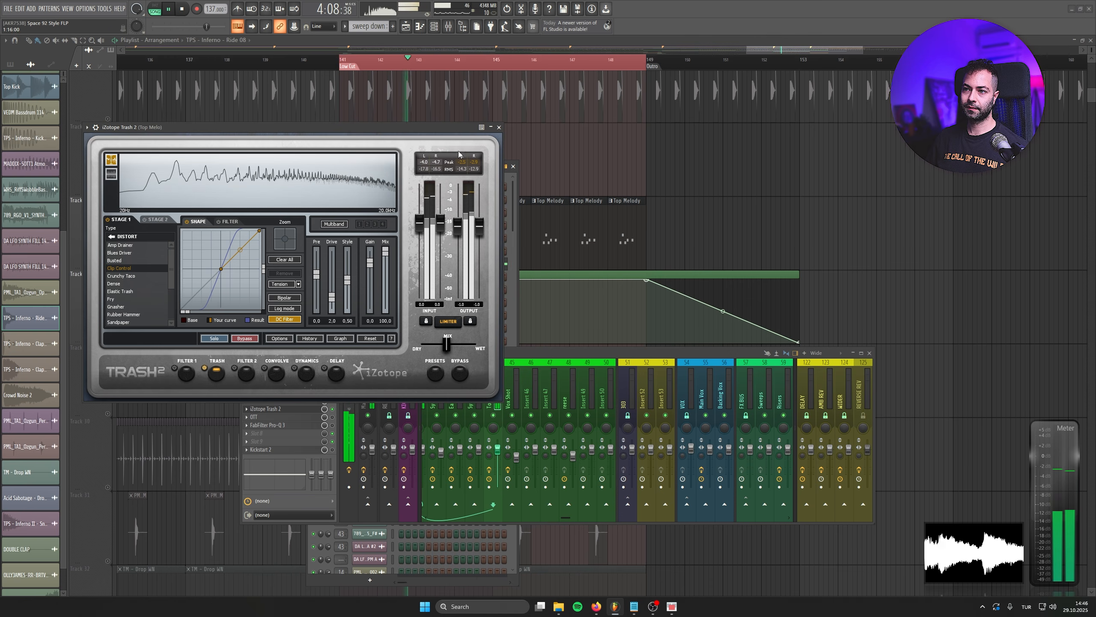
{"action": "key", "text": "space"}
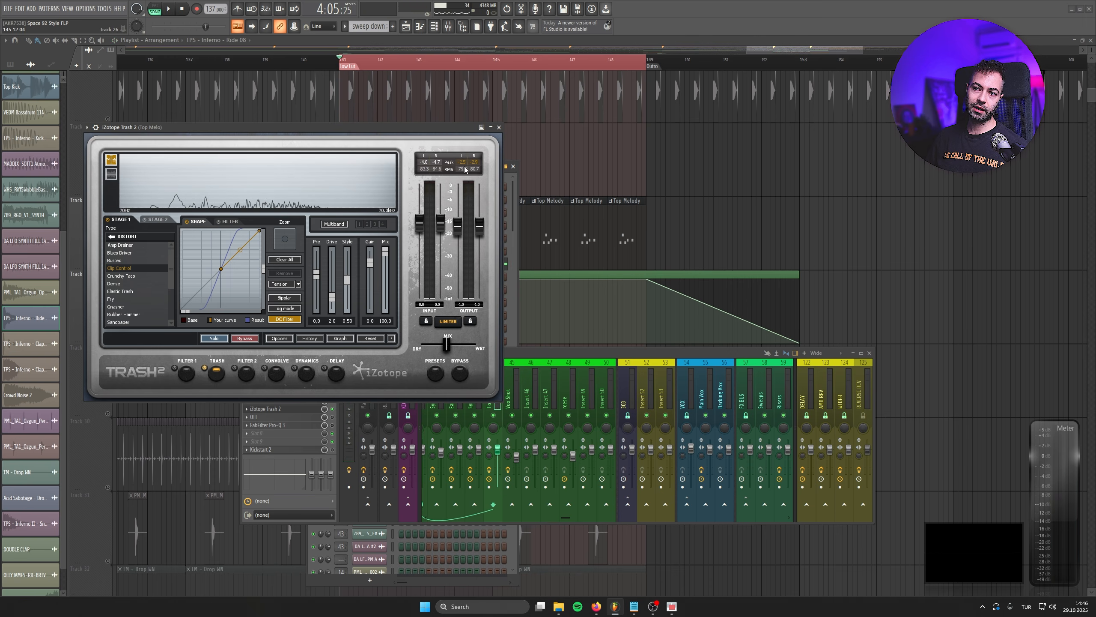
{"action": "left_click", "coordinate": [499, 127]}
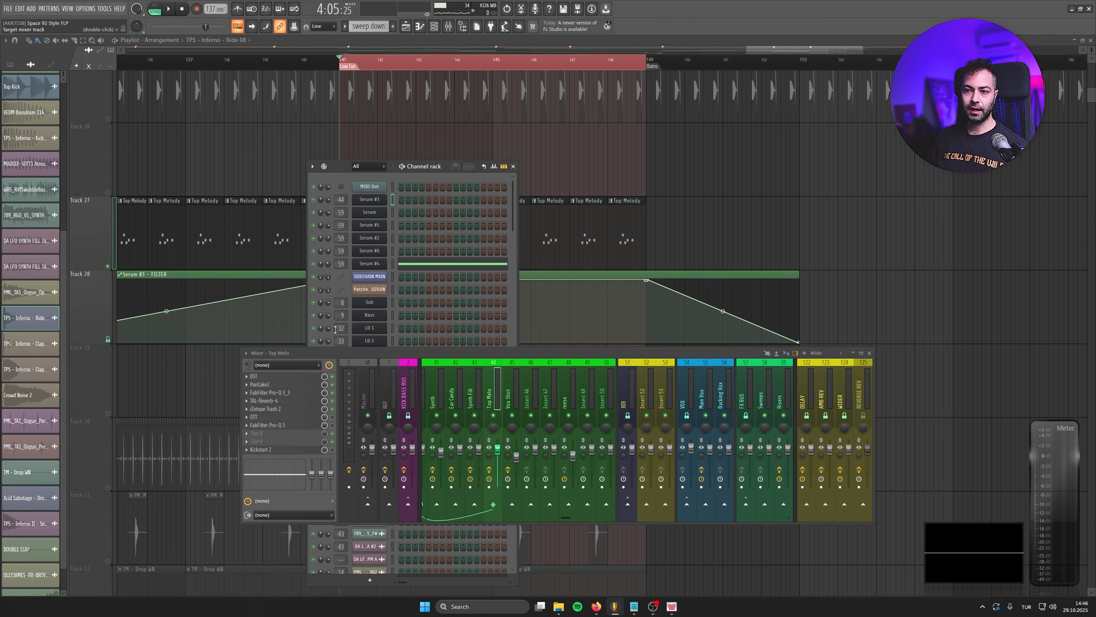
Step: Open OTT on the Top Melo track, set its output gain to -10.2 dB and play the melody to check the level
{"action": "left_click", "coordinate": [307, 417]}
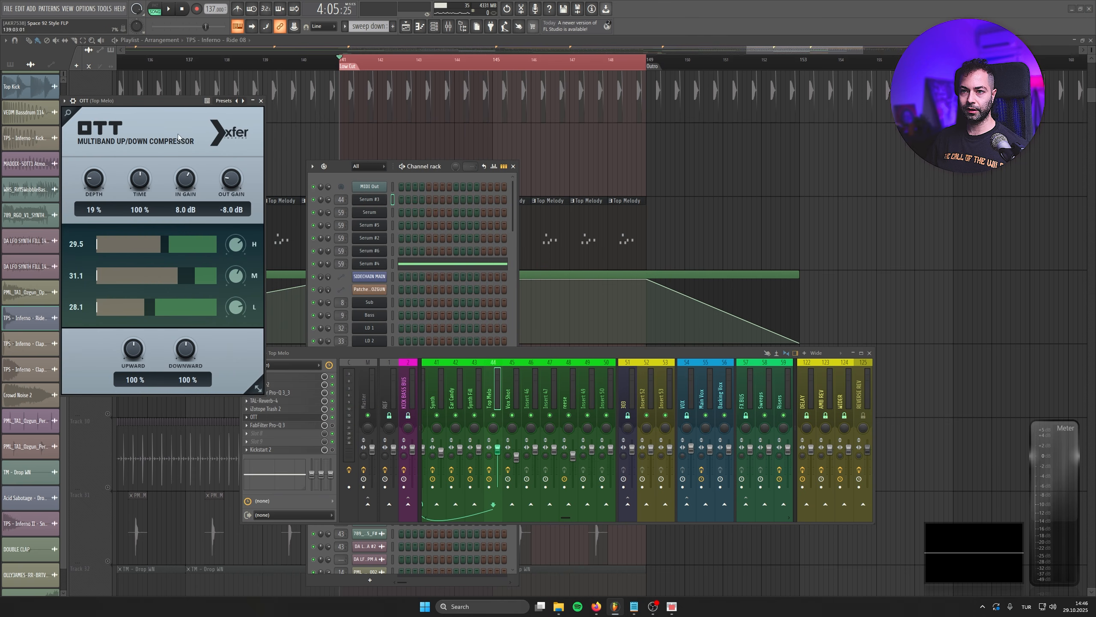
{"action": "left_click", "coordinate": [332, 429]}
{"action": "key", "text": "space"}
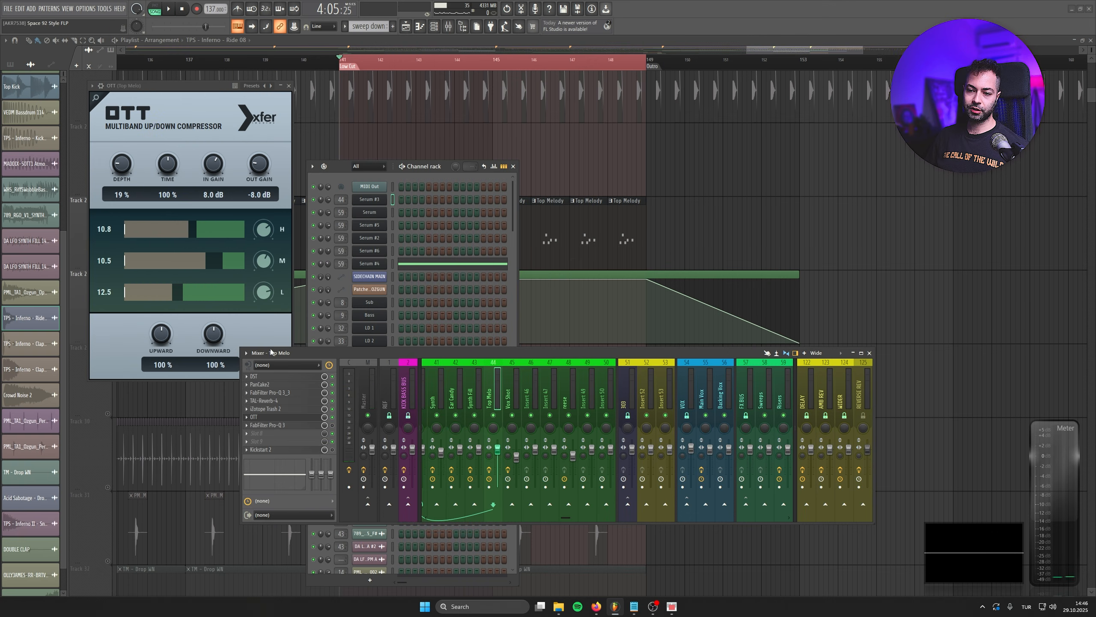
{"action": "scroll", "coordinate": [261, 168], "scroll_direction": "down", "scroll_amount": 1}
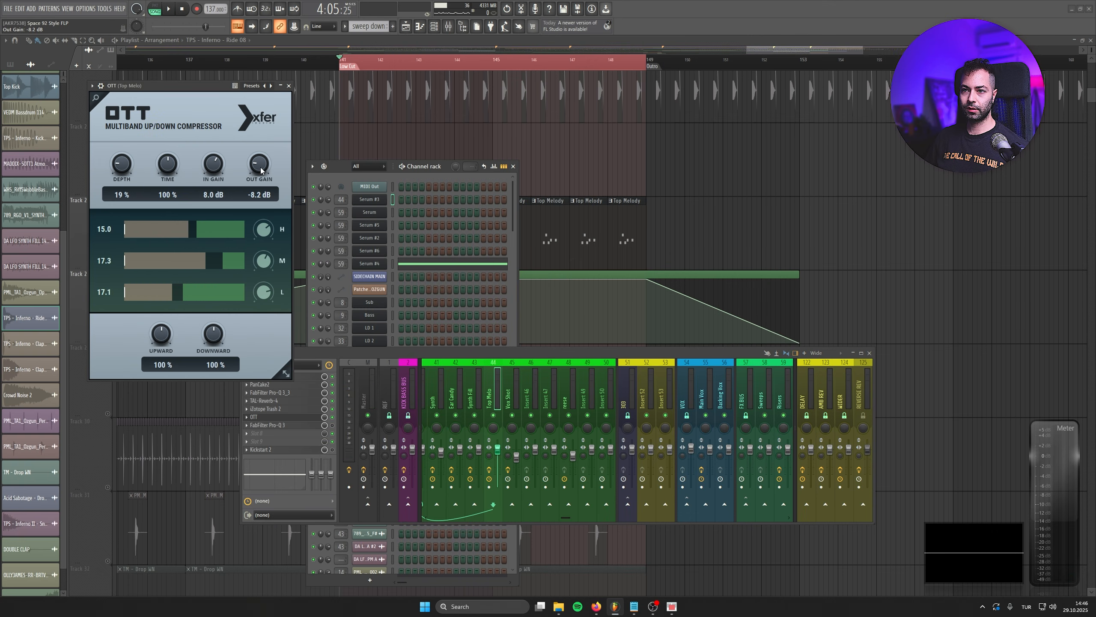
{"action": "scroll", "coordinate": [260, 168], "scroll_direction": "down", "scroll_amount": 3}
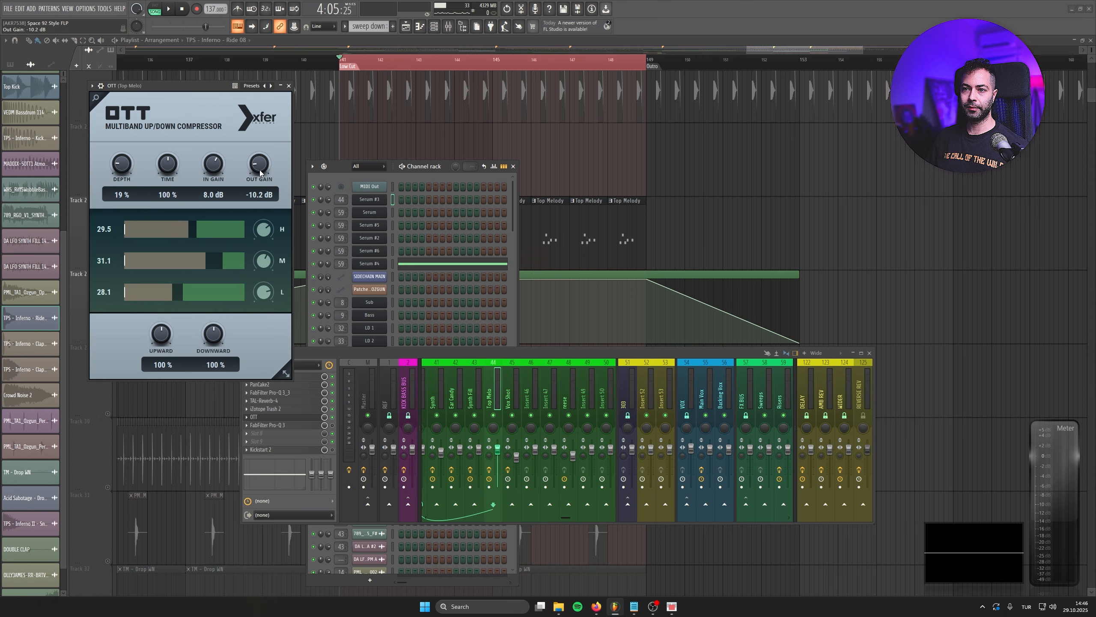
{"action": "key", "text": "space"}
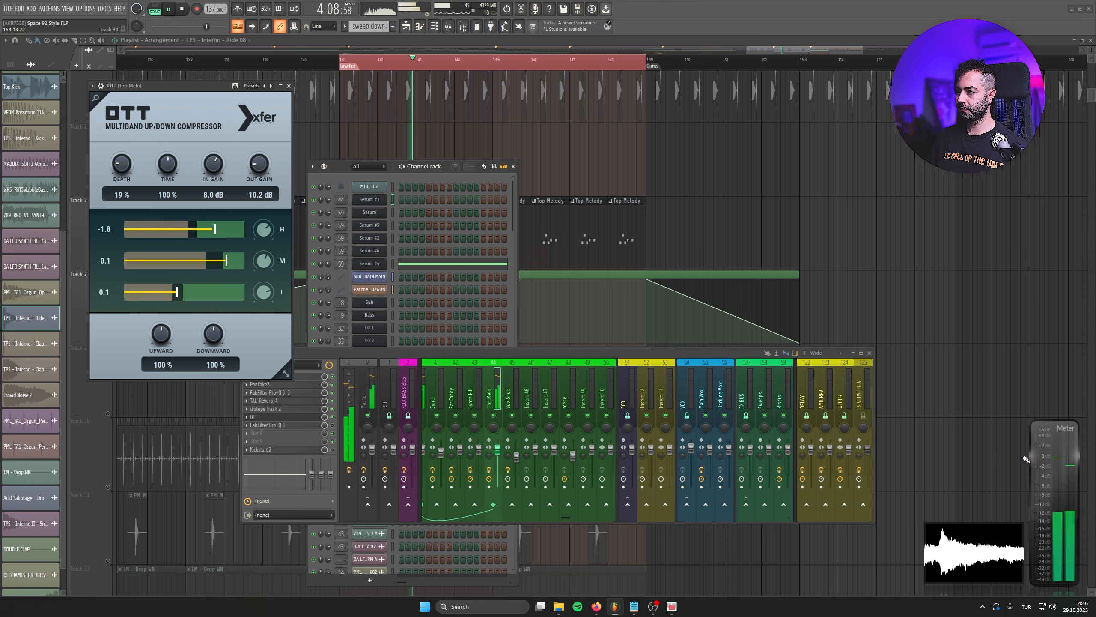
{"action": "key", "text": "space"}
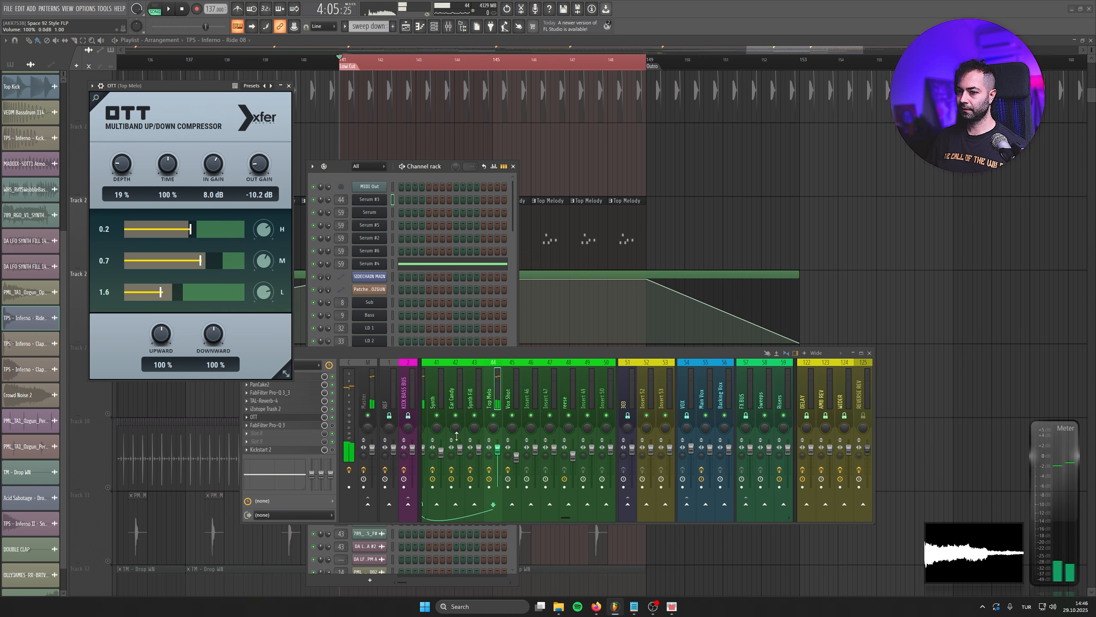
Step: Audition the melody with the FabFilter Pro-Q 3 that follows OTT in the chain, and close the OTT window
{"action": "left_click", "coordinate": [317, 425]}
{"action": "key", "text": "space"}
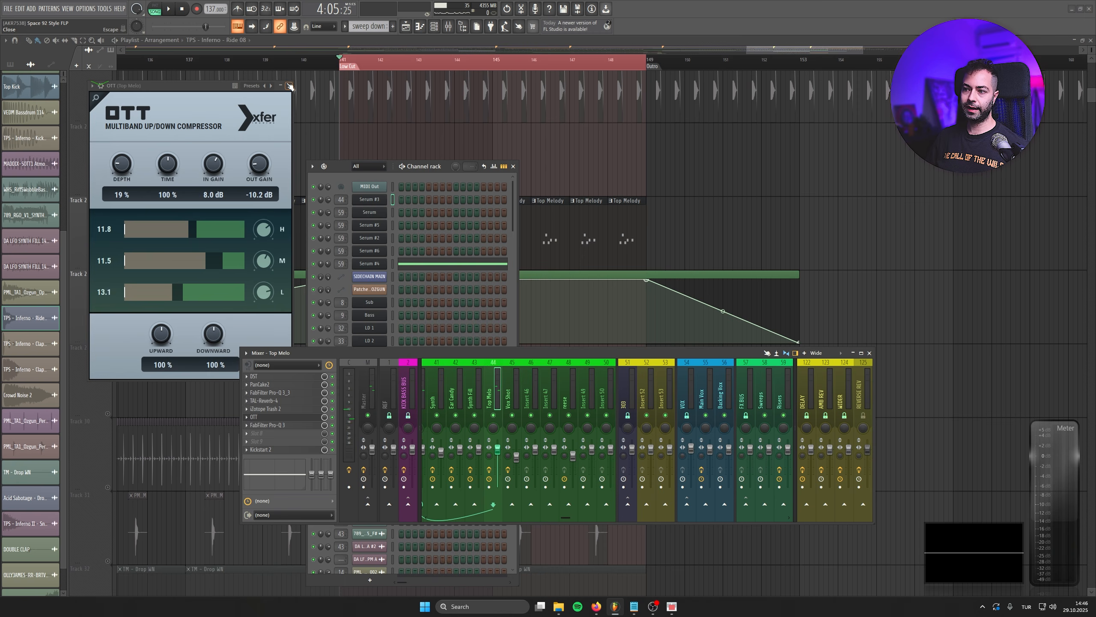
{"action": "left_click", "coordinate": [289, 86]}
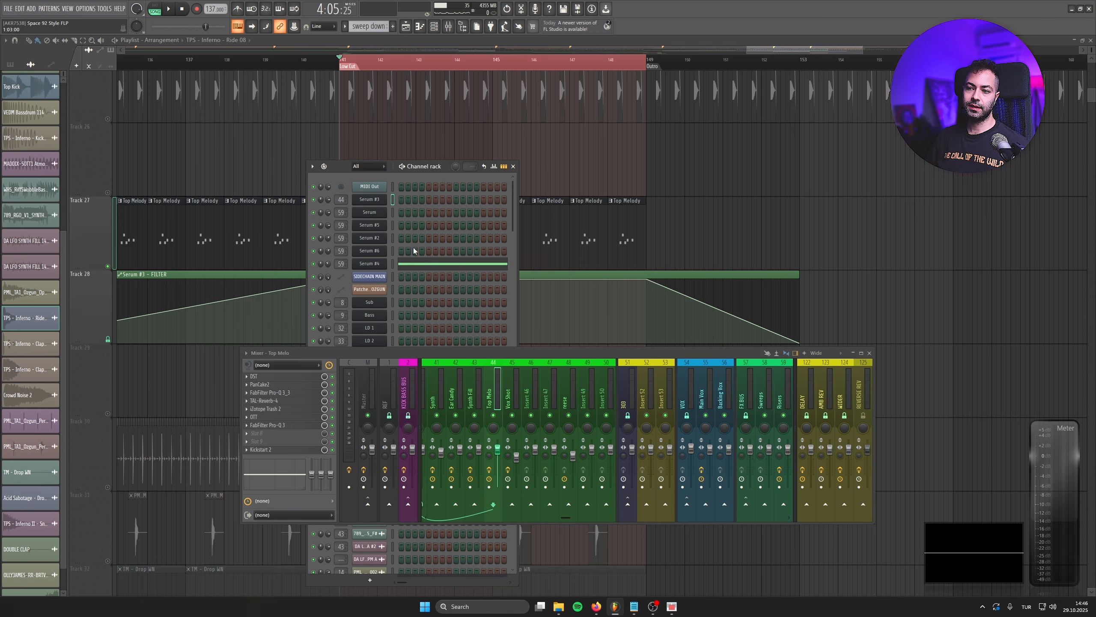
Step: Close the channel rack and try a level change on the Top Melo mixer fader
{"action": "left_click", "coordinate": [513, 166]}
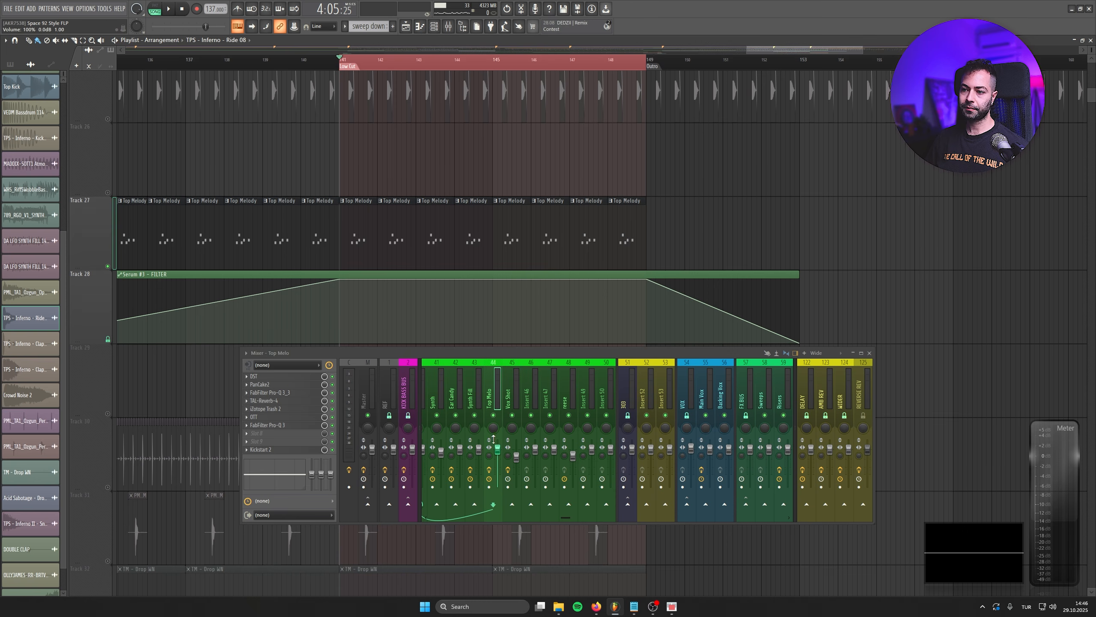
{"action": "left_click_drag", "start_coordinate": [497, 449], "coordinate": [498, 456]}
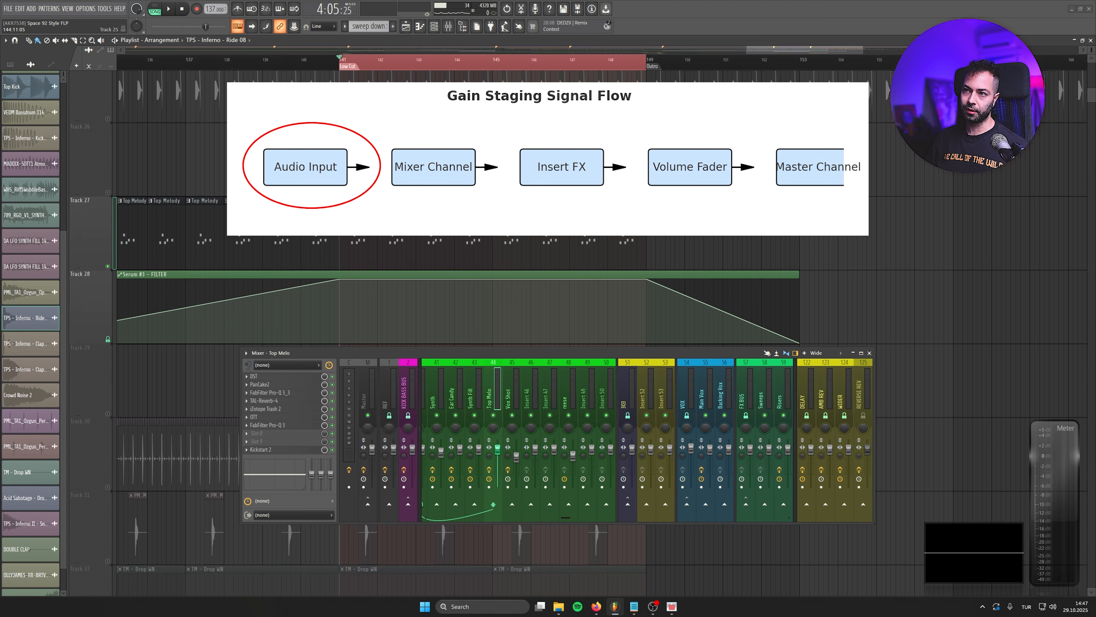
Step: Open Serum #3 from the channel rack, show its channel settings, try its channel volume, and close the synth
{"action": "left_click", "coordinate": [434, 27]}
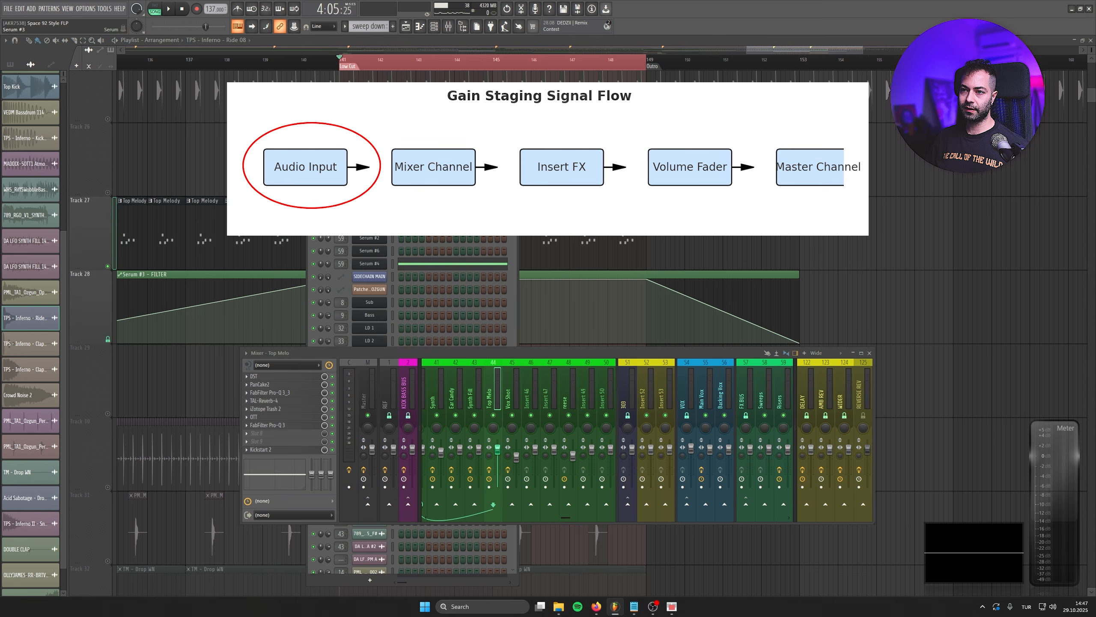
{"action": "left_click", "coordinate": [369, 199]}
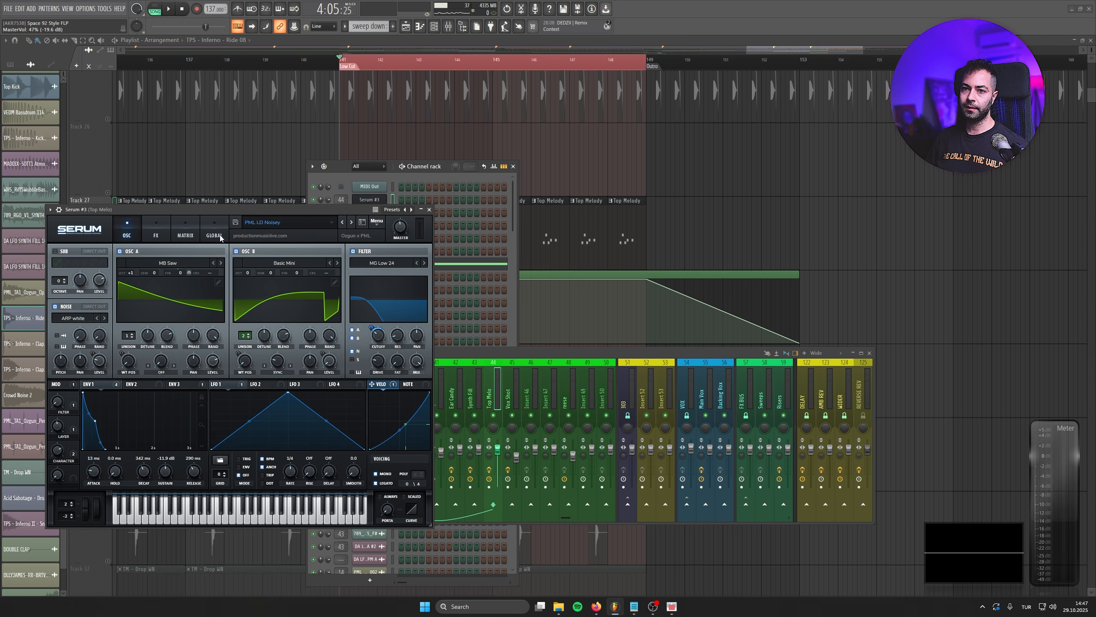
{"action": "left_click", "coordinate": [59, 210]}
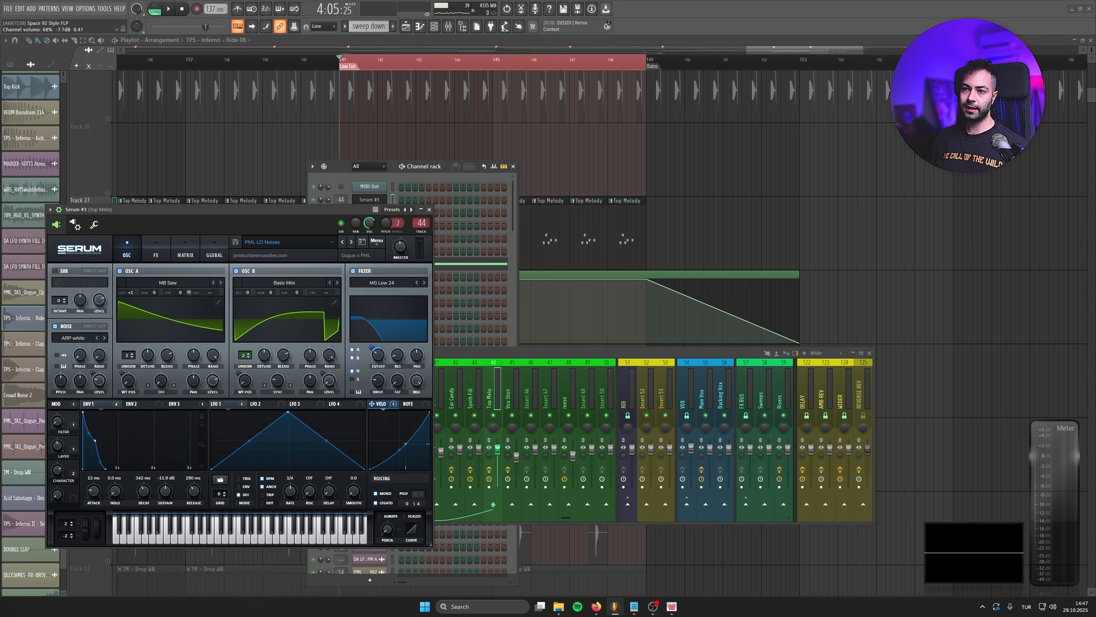
{"action": "left_click_drag", "start_coordinate": [369, 223], "coordinate": [370, 212]}
{"action": "left_click_drag", "start_coordinate": [343, 163], "coordinate": [362, 144]}
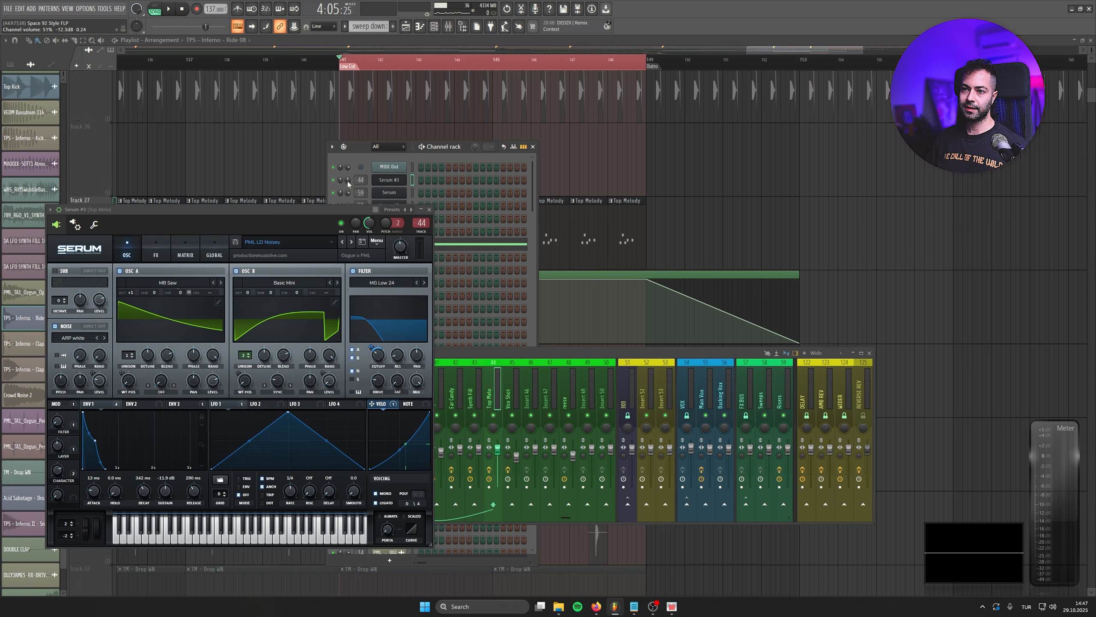
{"action": "left_click_drag", "start_coordinate": [343, 210], "coordinate": [338, 217]}
{"action": "left_click_drag", "start_coordinate": [308, 380], "coordinate": [295, 390]}
{"action": "mouse_move", "coordinate": [389, 435]}
{"action": "left_mouse_down"}
{"action": "mouse_move", "coordinate": [389, 388]}
{"action": "mouse_move", "coordinate": [389, 443]}
{"action": "mouse_move", "coordinate": [389, 394]}
{"action": "mouse_move", "coordinate": [389, 439]}
{"action": "mouse_move", "coordinate": [388, 416]}
{"action": "left_mouse_up"}
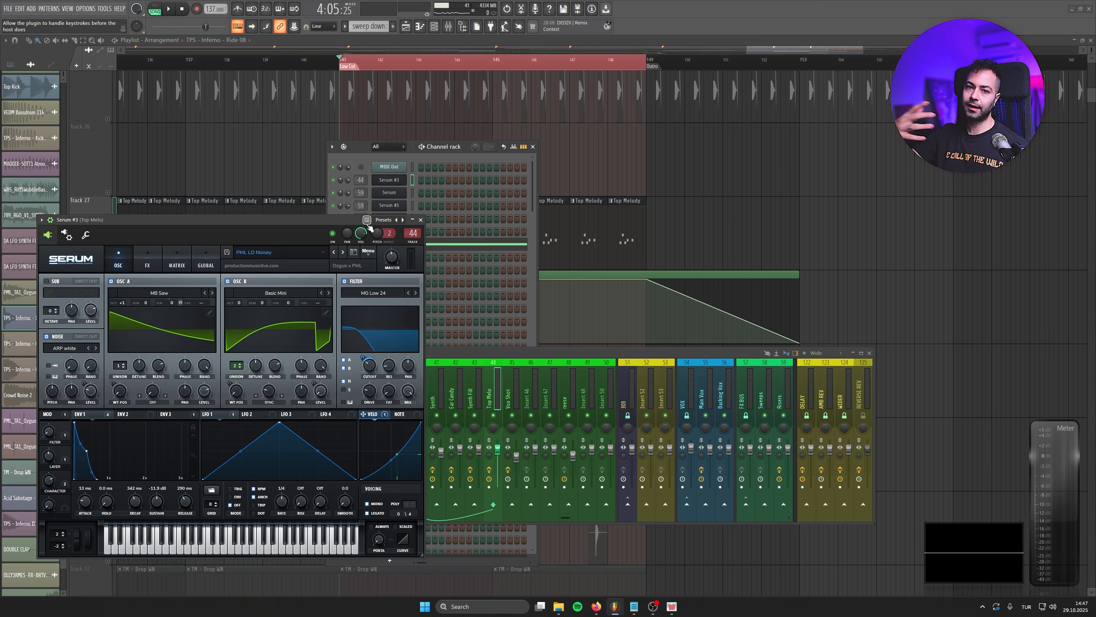
{"action": "left_click", "coordinate": [421, 220]}
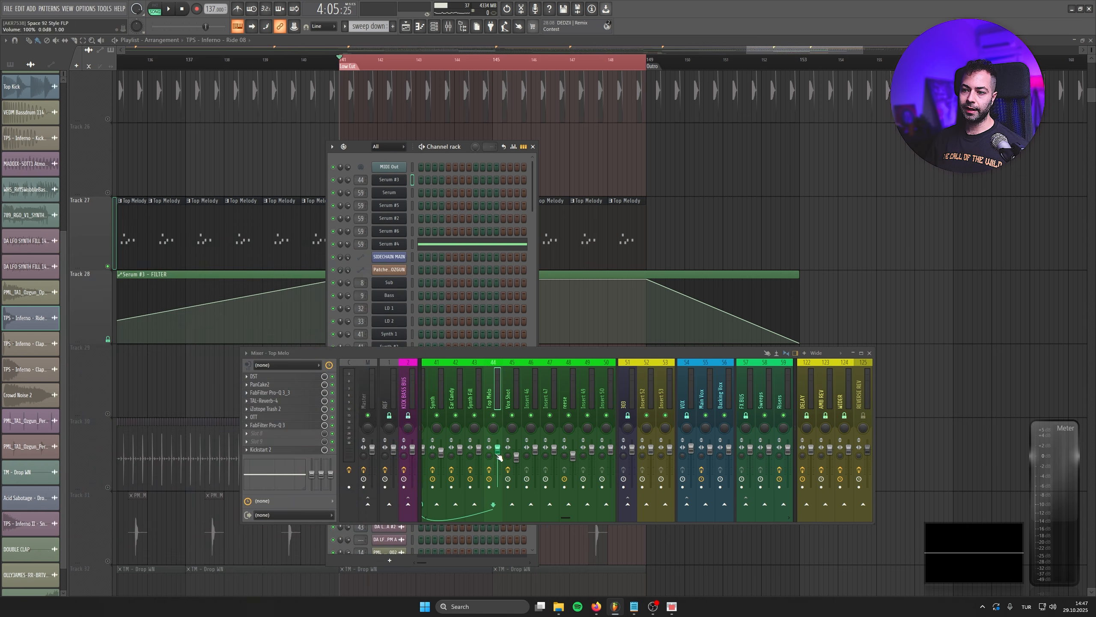
Step: Try lowering the Top Melo fader in alternation with Serum #3's channel volume, and reset the fader to 0.0 dB
{"action": "left_click_drag", "start_coordinate": [499, 456], "coordinate": [499, 468]}
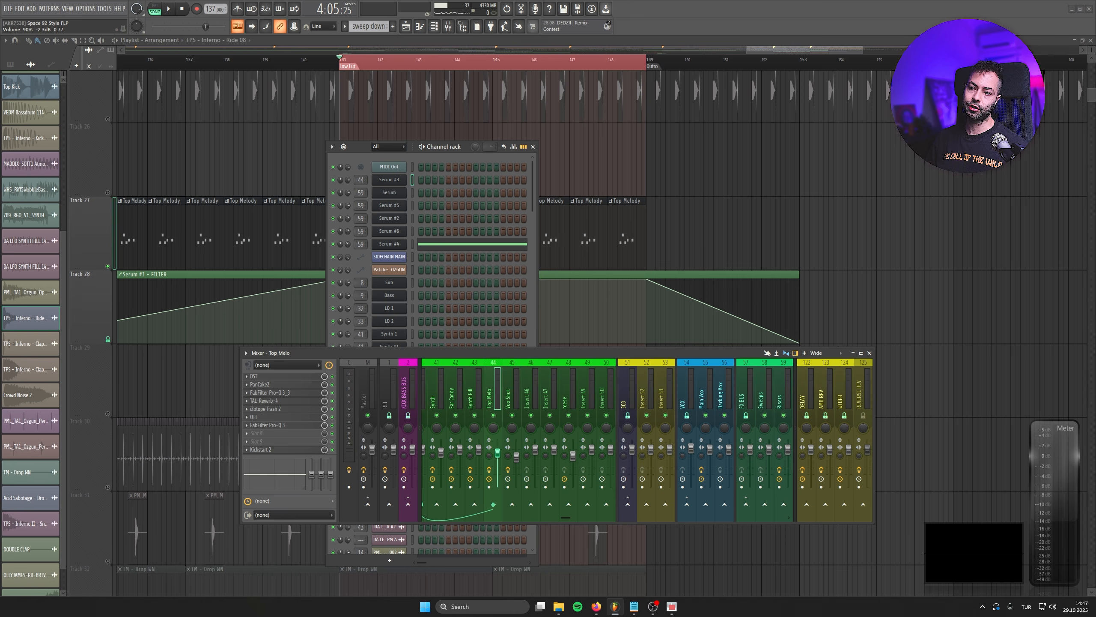
{"action": "left_click", "coordinate": [389, 179]}
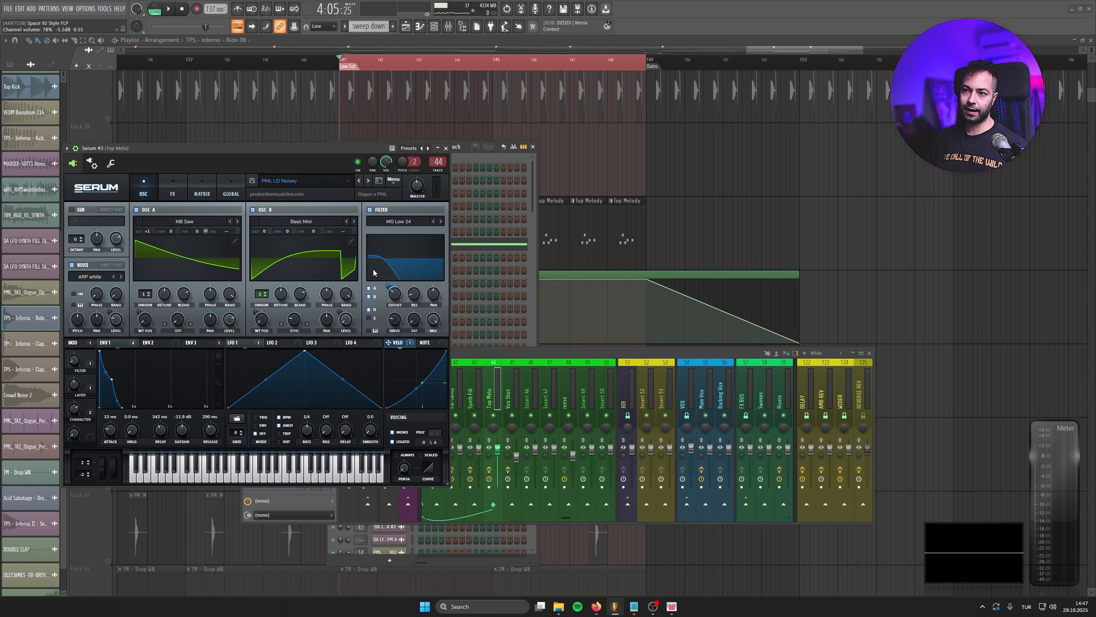
{"action": "left_click", "coordinate": [445, 147]}
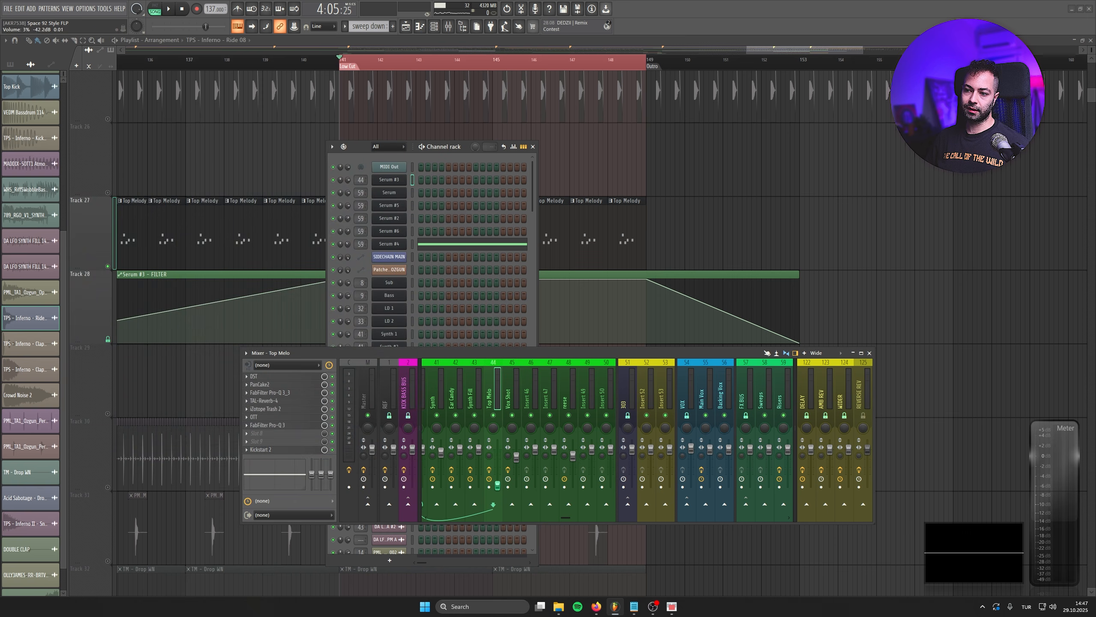
{"action": "left_click_drag", "start_coordinate": [497, 466], "coordinate": [498, 450]}
{"action": "left_click", "coordinate": [395, 181]}
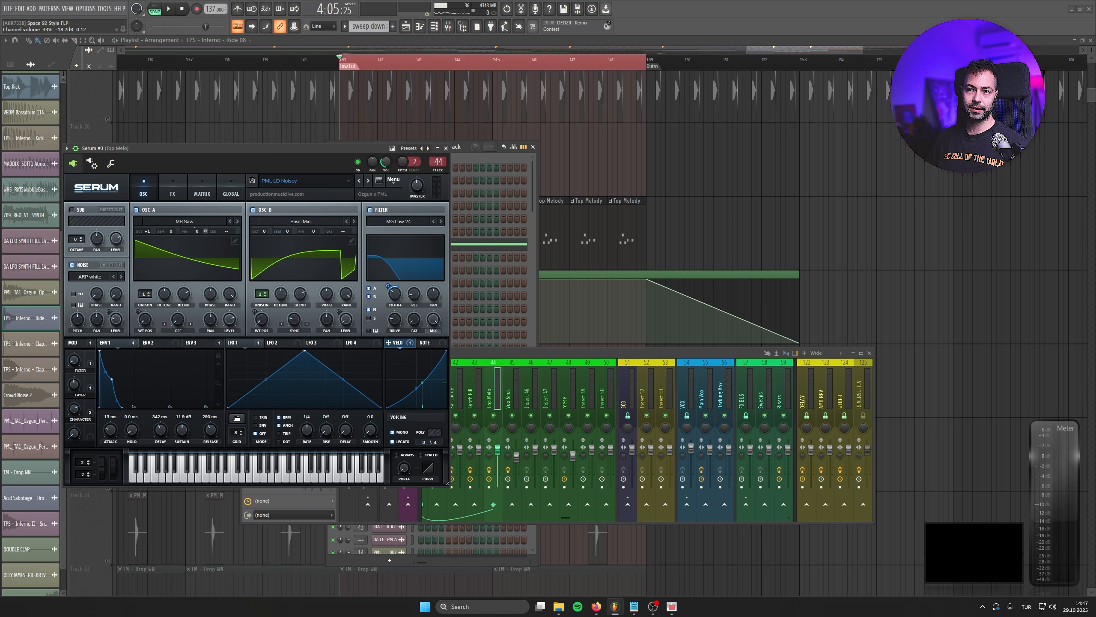
{"action": "mouse_move", "coordinate": [497, 450]}
{"action": "left_mouse_down"}
{"action": "mouse_move", "coordinate": [497, 482]}
{"action": "mouse_move", "coordinate": [495, 449]}
{"action": "left_mouse_up"}
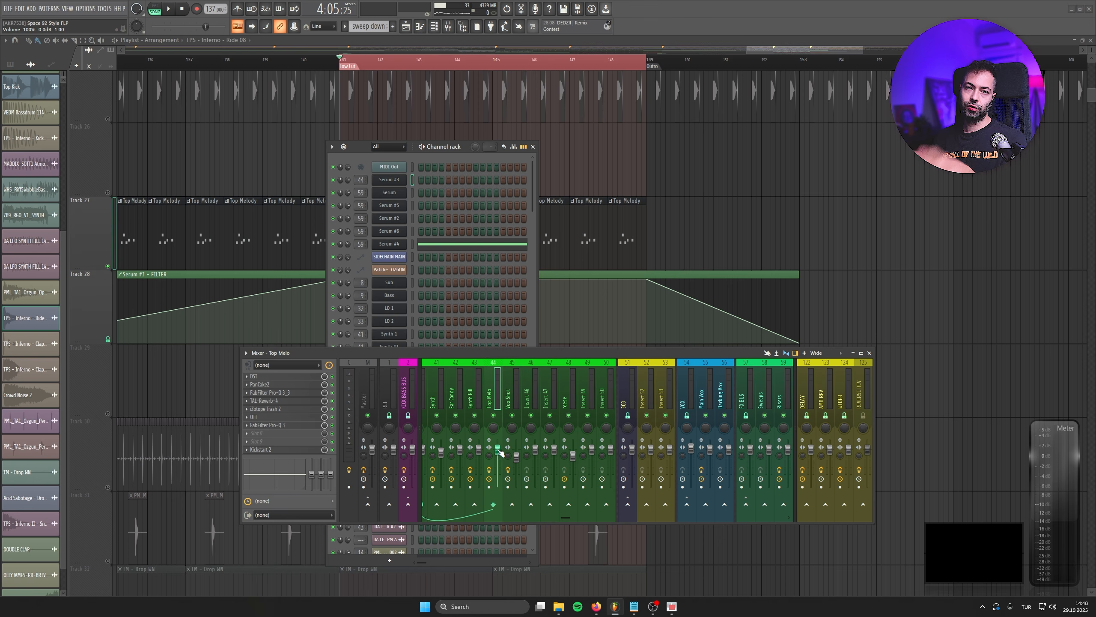
{"action": "left_click_drag", "start_coordinate": [498, 450], "coordinate": [498, 476]}
{"action": "left_click", "coordinate": [614, 473], "text": "alt"}
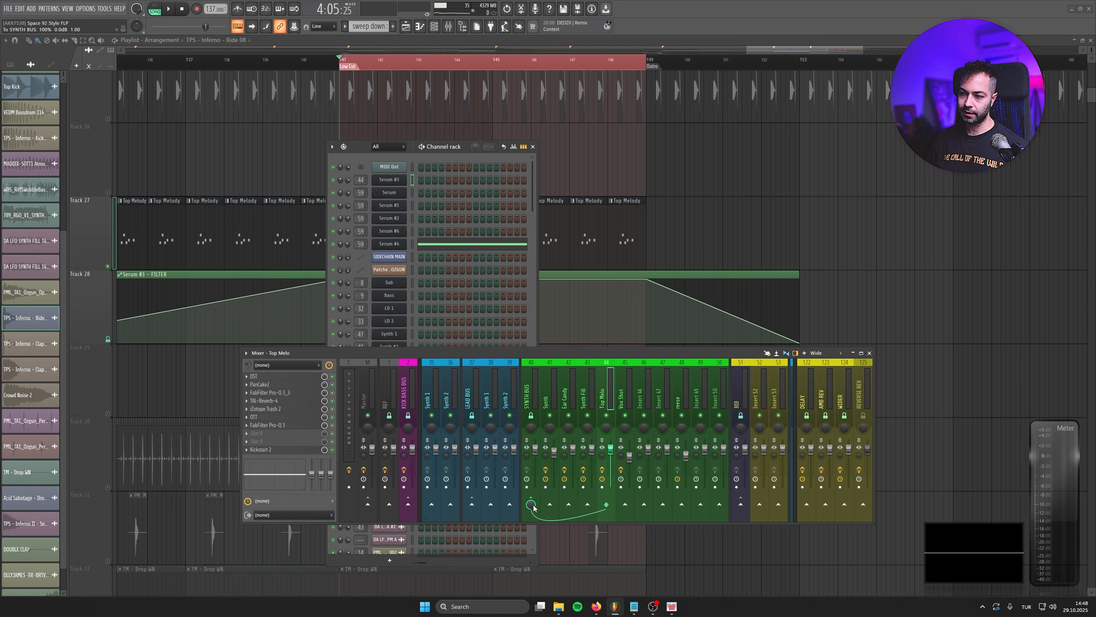
Step: Examine the mixer routing through SYNTH BUS and Master, and look over the bass and drum bus tracks
{"action": "left_click", "coordinate": [535, 387]}
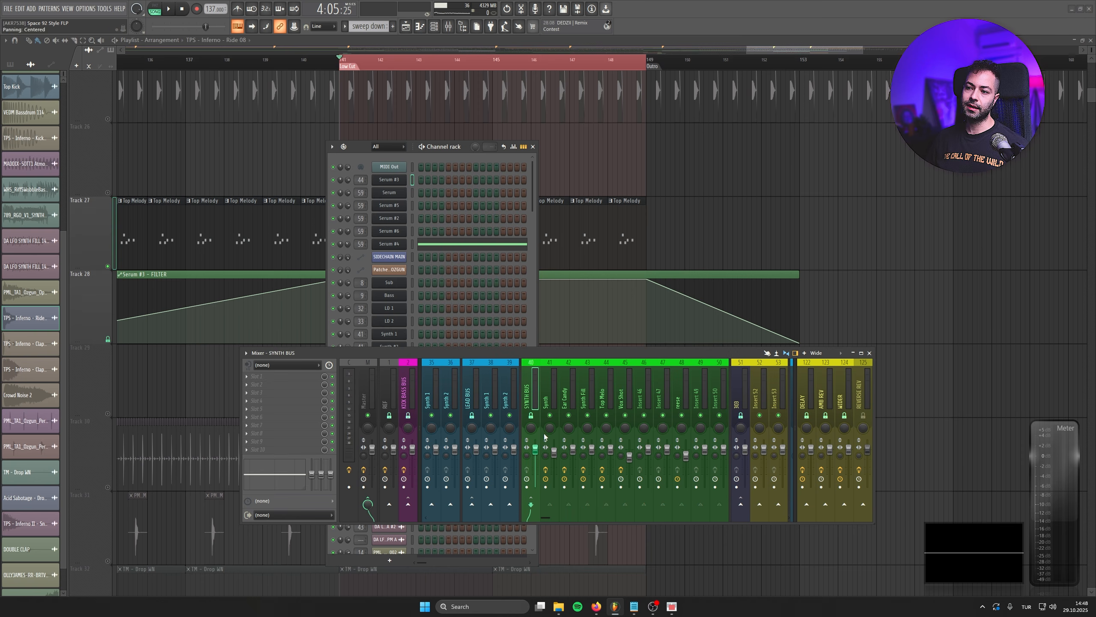
{"action": "left_click", "coordinate": [371, 379]}
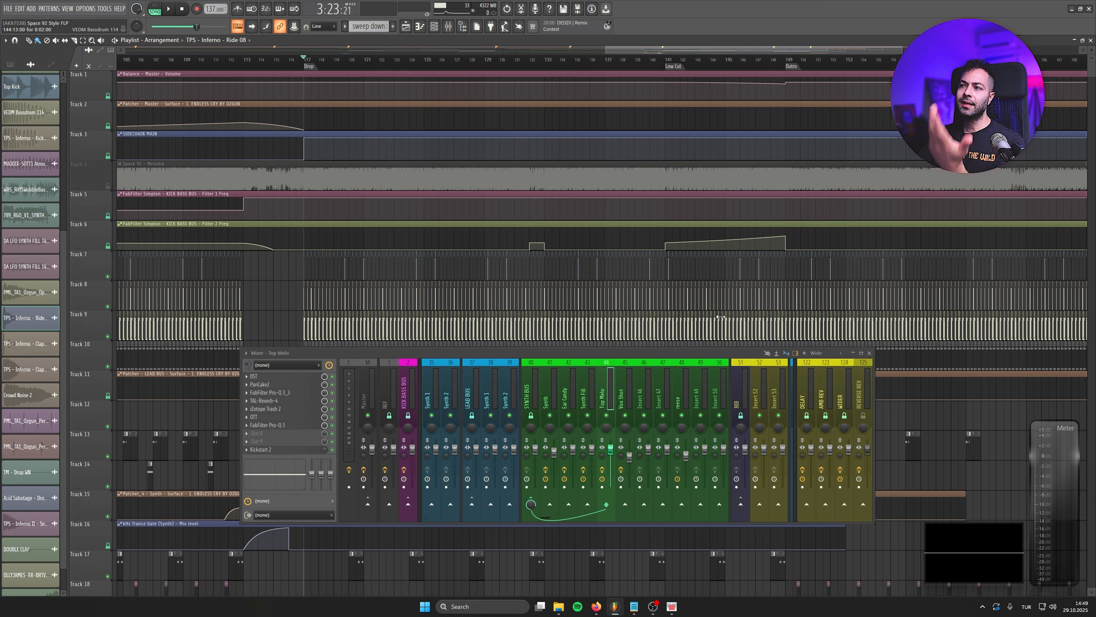
{"action": "left_click", "coordinate": [535, 385]}
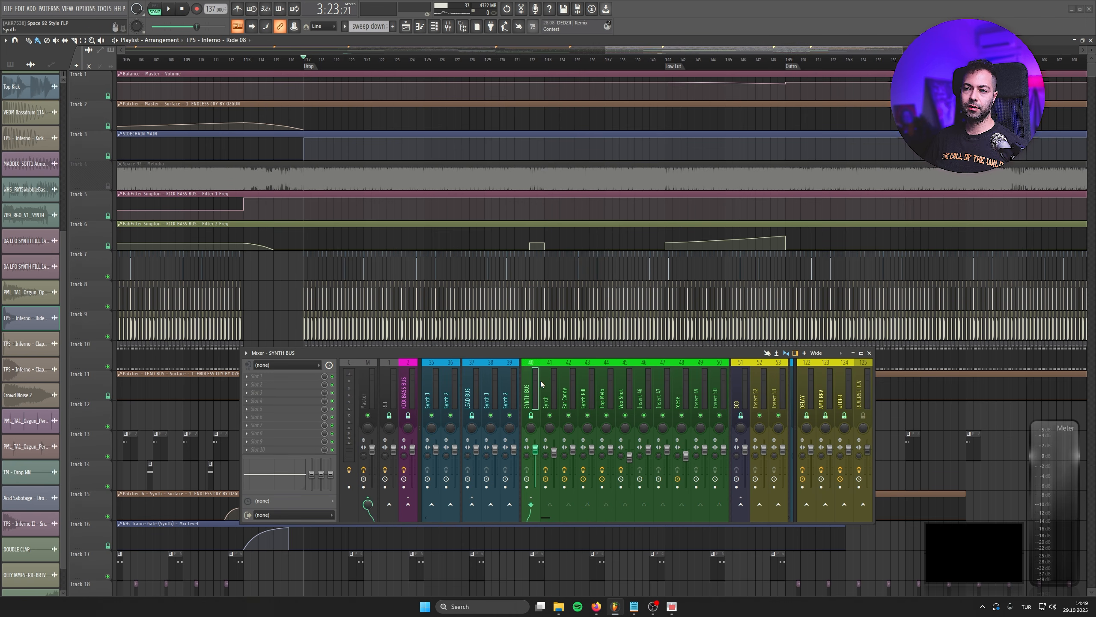
{"action": "left_click_drag", "start_coordinate": [543, 383], "coordinate": [591, 389]}
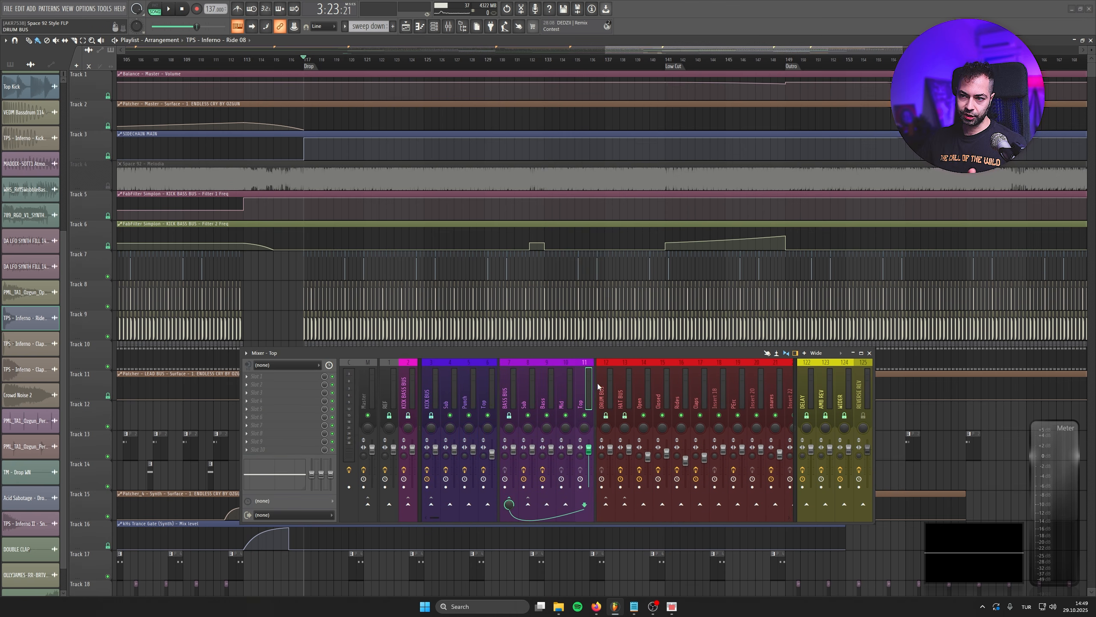
Step: Solo Track 7 in the playlist and unmute Tracks 8 and 9 alongside it
{"action": "right_click", "coordinate": [108, 276]}
{"action": "left_click_drag", "start_coordinate": [108, 307], "coordinate": [109, 337]}
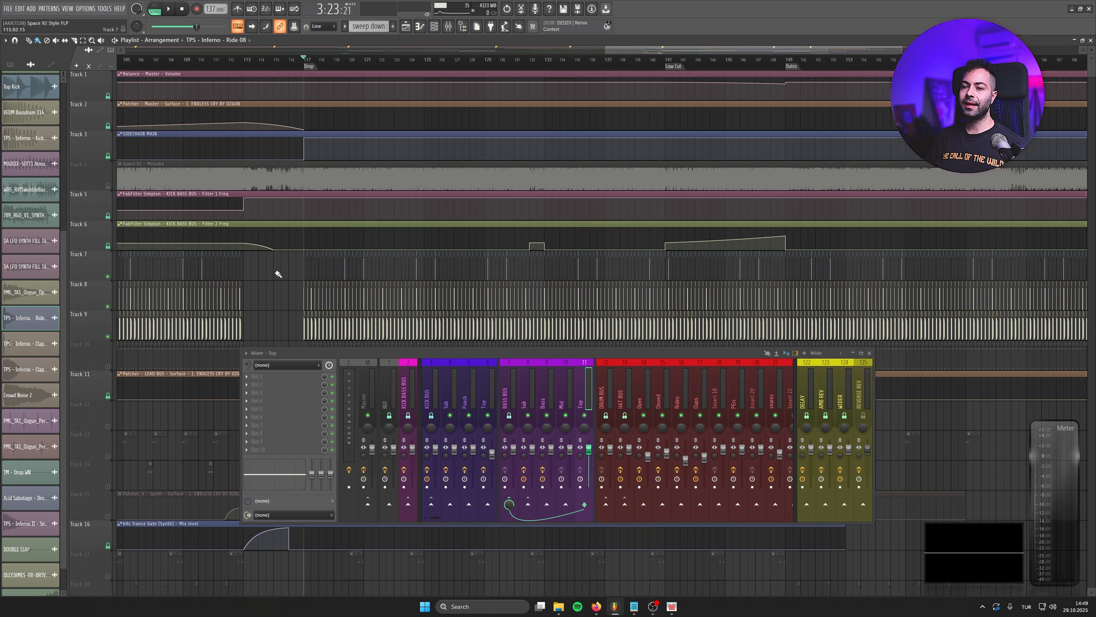
{"action": "scroll", "coordinate": [290, 270], "scroll_direction": "up", "scroll_amount": 4}
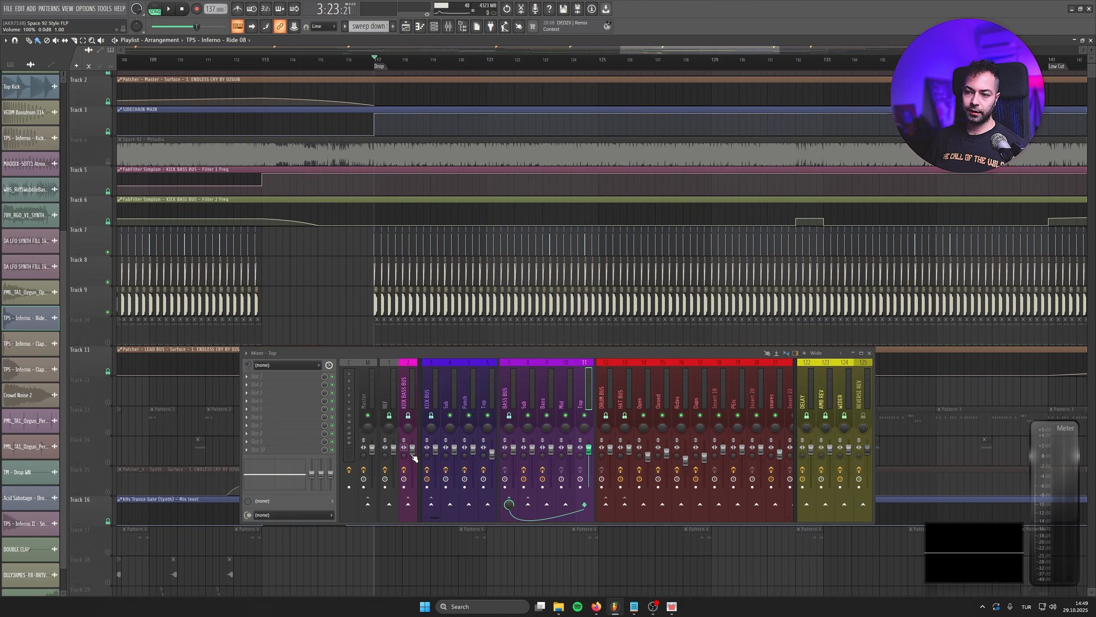
Step: Lower the KICK BASS BUS fader slightly and play the start of the drop
{"action": "left_click", "coordinate": [412, 454]}
{"action": "key", "text": "space"}
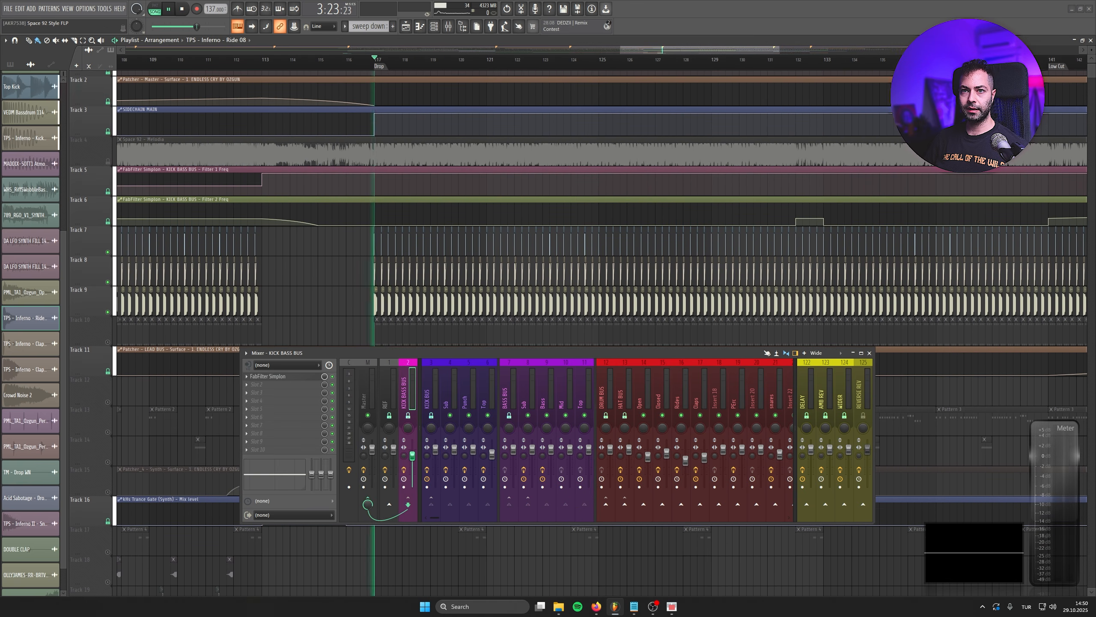
{"action": "left_click_drag", "start_coordinate": [379, 266], "coordinate": [327, 152]}
{"action": "key", "text": "space"}
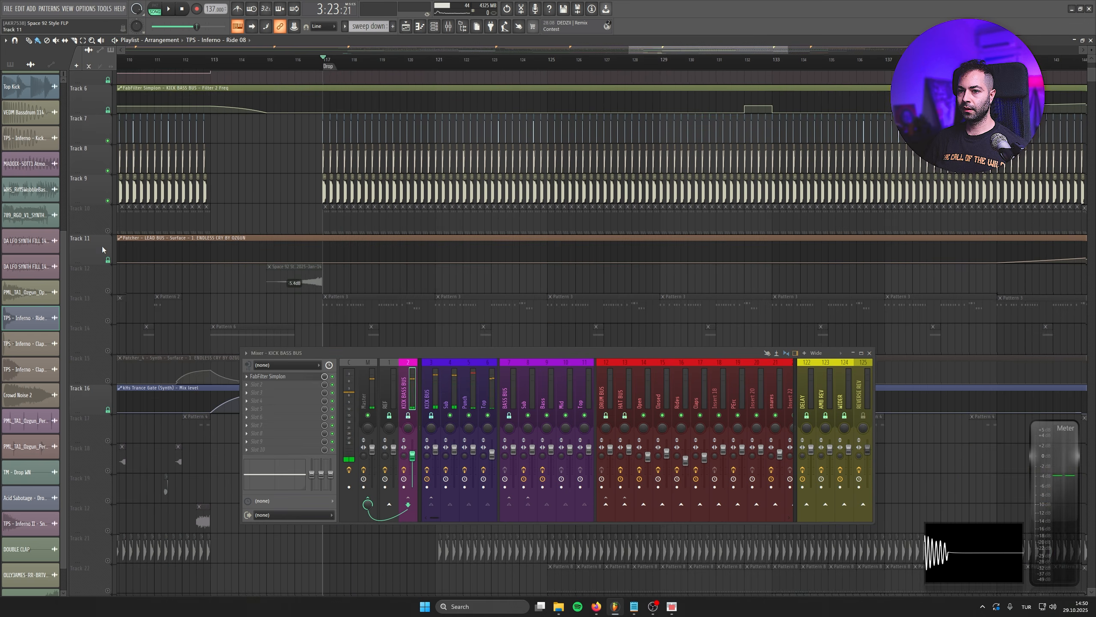
Step: Unmute Track 10 and play the drop with the bass added to the kick
{"action": "left_click", "coordinate": [108, 228]}
{"action": "key", "text": "space"}
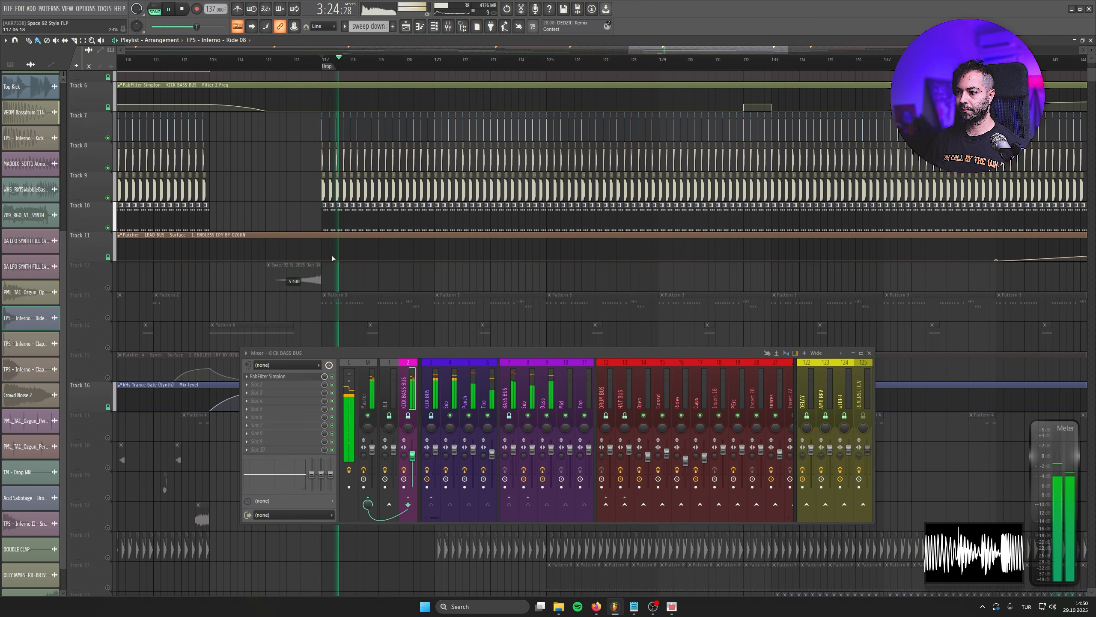
{"action": "key", "text": "space"}
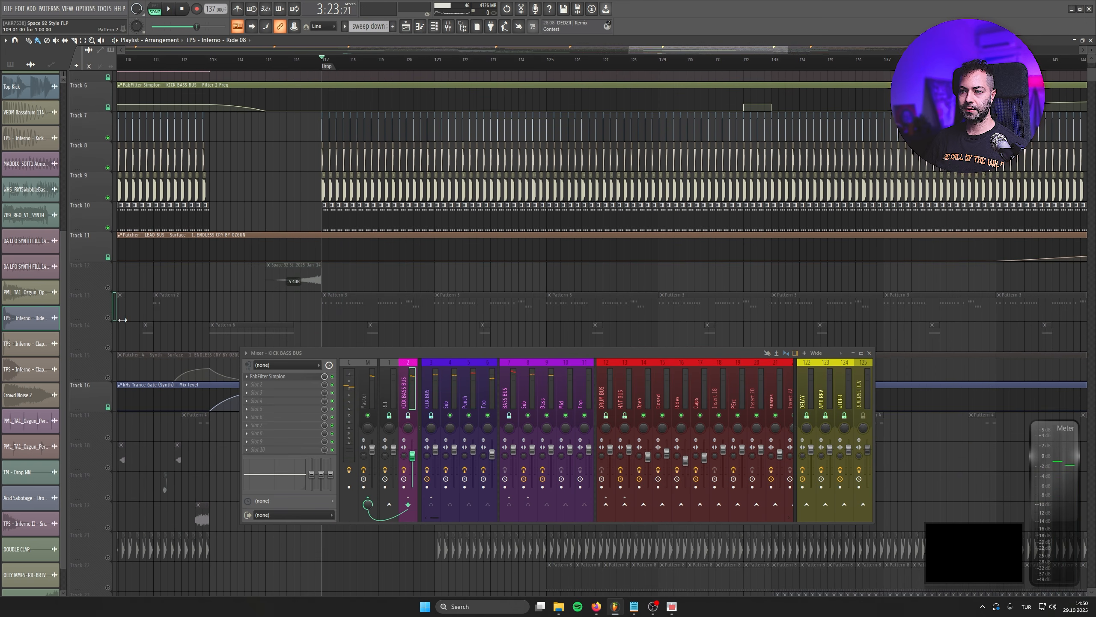
Step: Unmute Track 13, play the drop while watching the lead tracks in the mixer, and lower the LEAD BUS fader
{"action": "left_click", "coordinate": [108, 318]}
{"action": "key", "text": "space"}
{"action": "scroll", "coordinate": [587, 374], "scroll_direction": "down", "scroll_amount": 5}
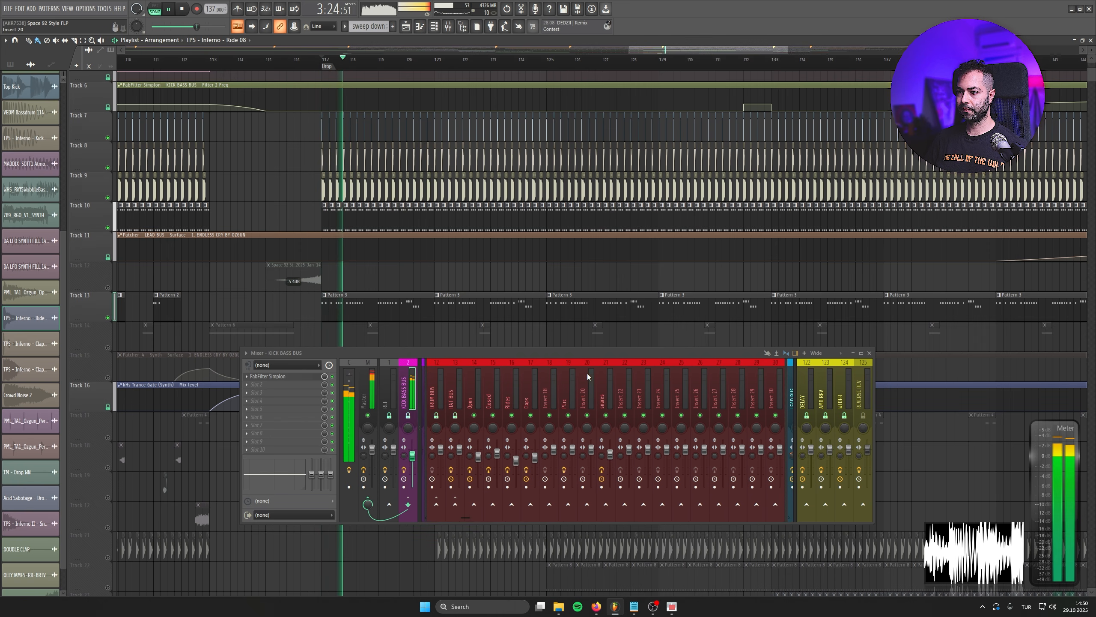
{"action": "scroll", "coordinate": [580, 371], "scroll_direction": "down", "scroll_amount": 5}
{"action": "key", "text": "space"}
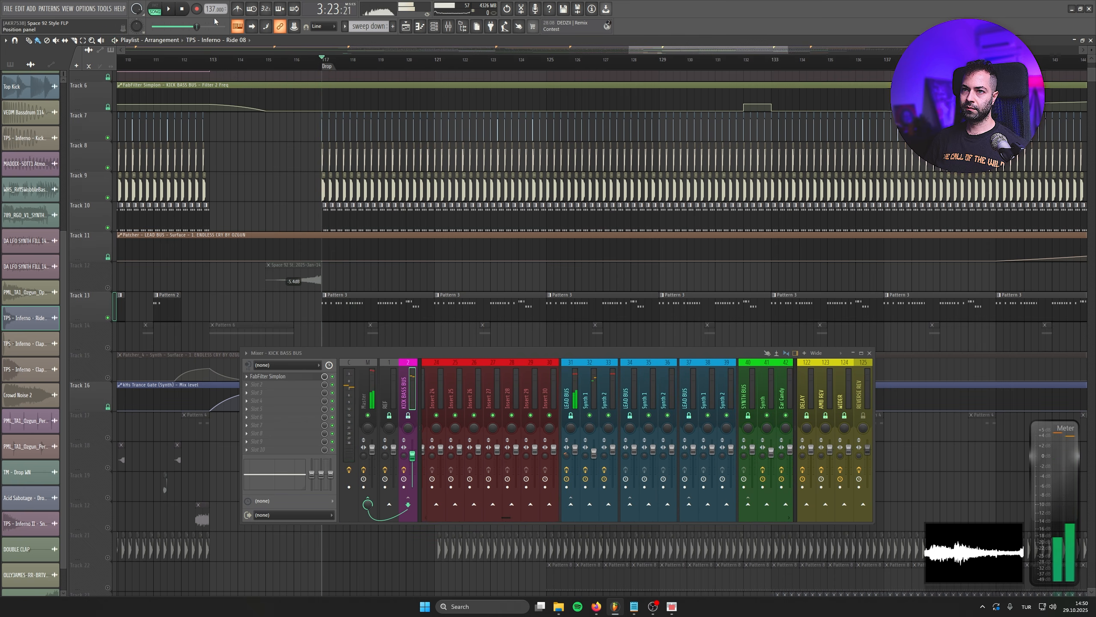
{"action": "left_click_drag", "start_coordinate": [575, 452], "coordinate": [575, 456]}
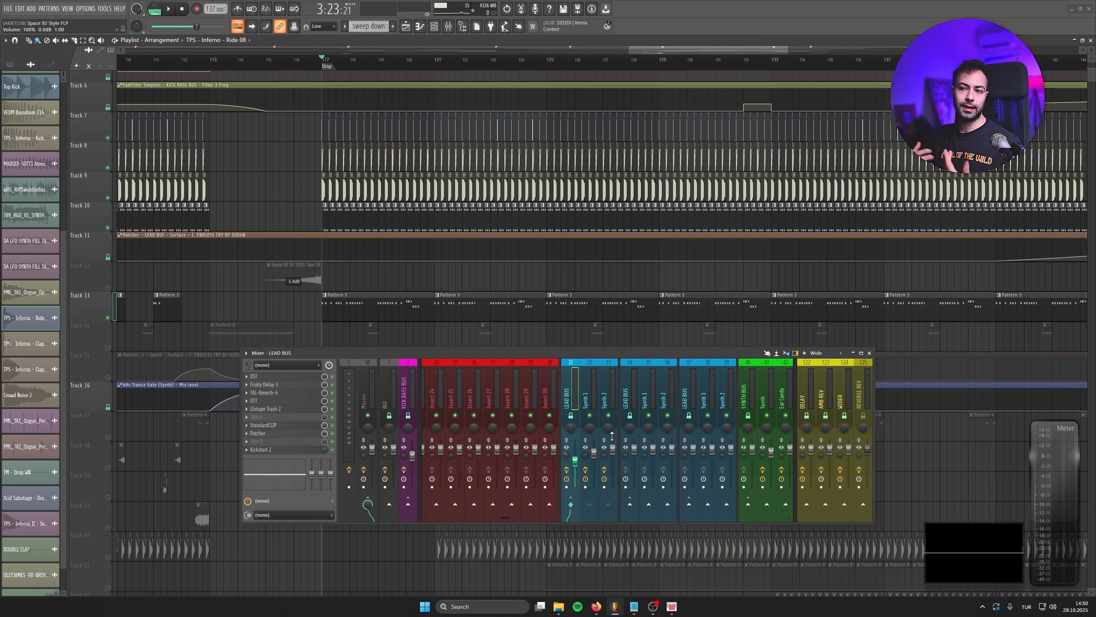
Step: Play the drop and unmute playlist Tracks 21 to 25
{"action": "key", "text": "space"}
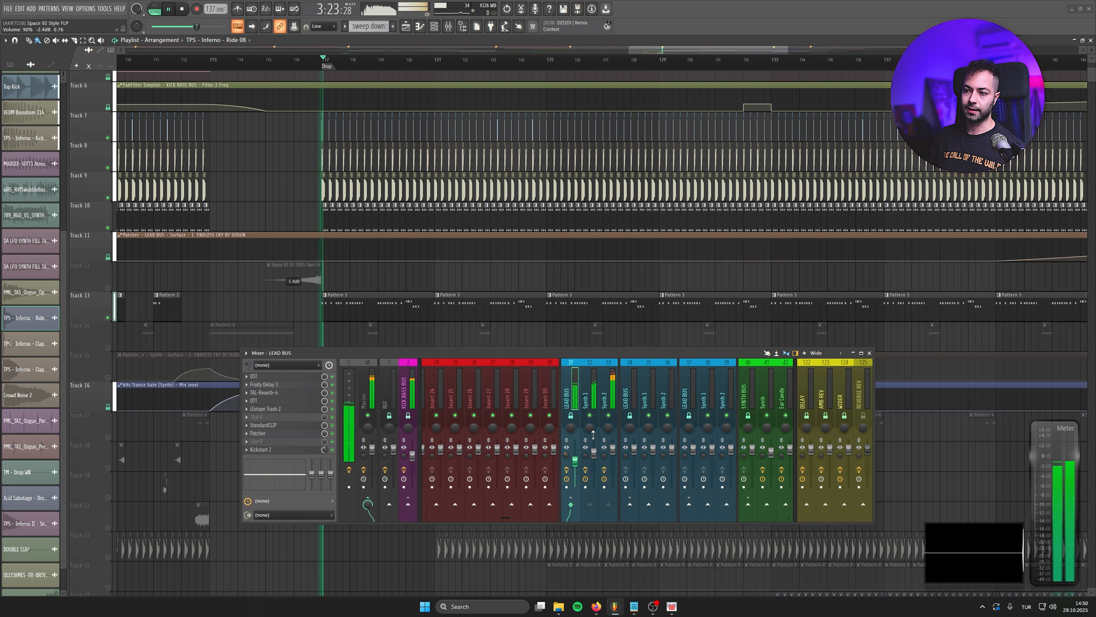
{"action": "scroll", "coordinate": [440, 239], "scroll_direction": "down", "scroll_amount": 4}
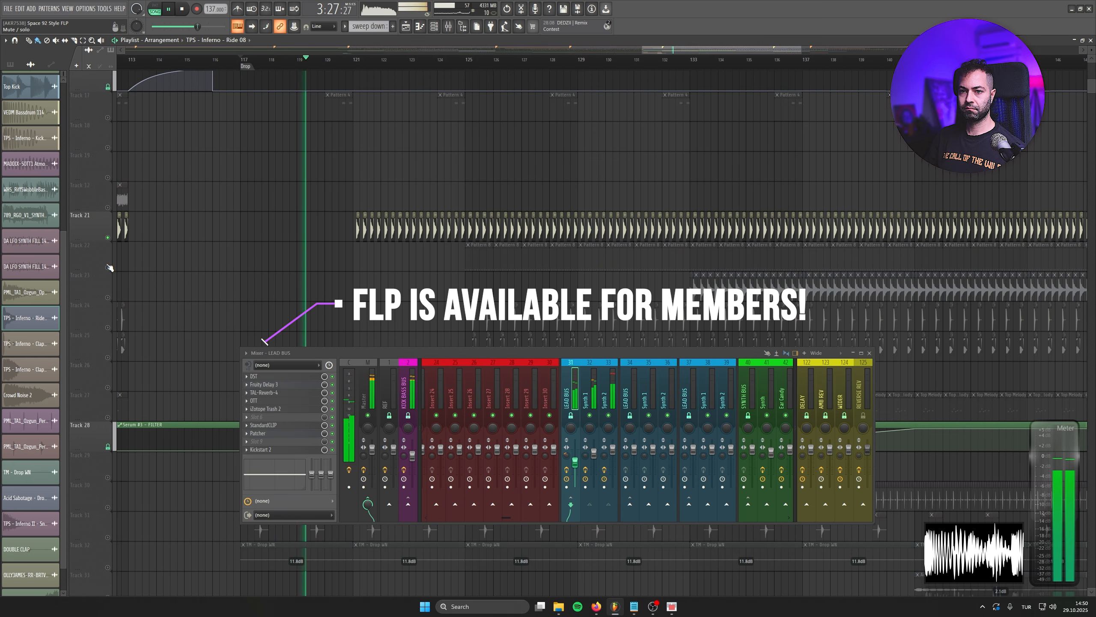
{"action": "left_click", "coordinate": [108, 267]}
{"action": "left_click", "coordinate": [108, 297]}
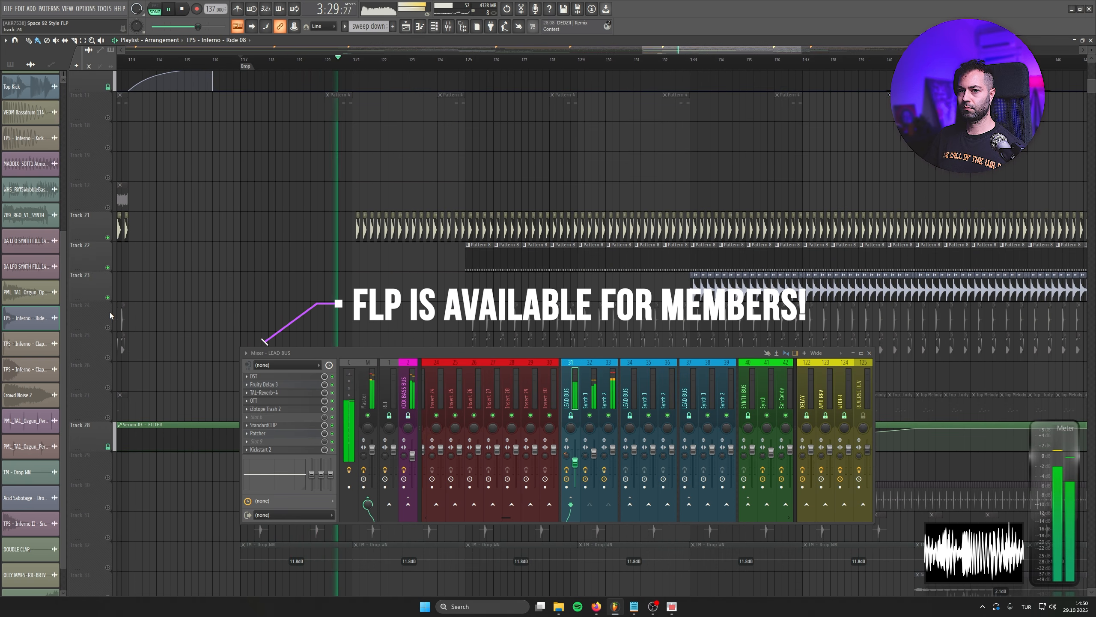
{"action": "left_click", "coordinate": [108, 327]}
{"action": "left_click", "coordinate": [108, 357]}
{"action": "left_click_drag", "start_coordinate": [303, 255], "coordinate": [248, 156]}
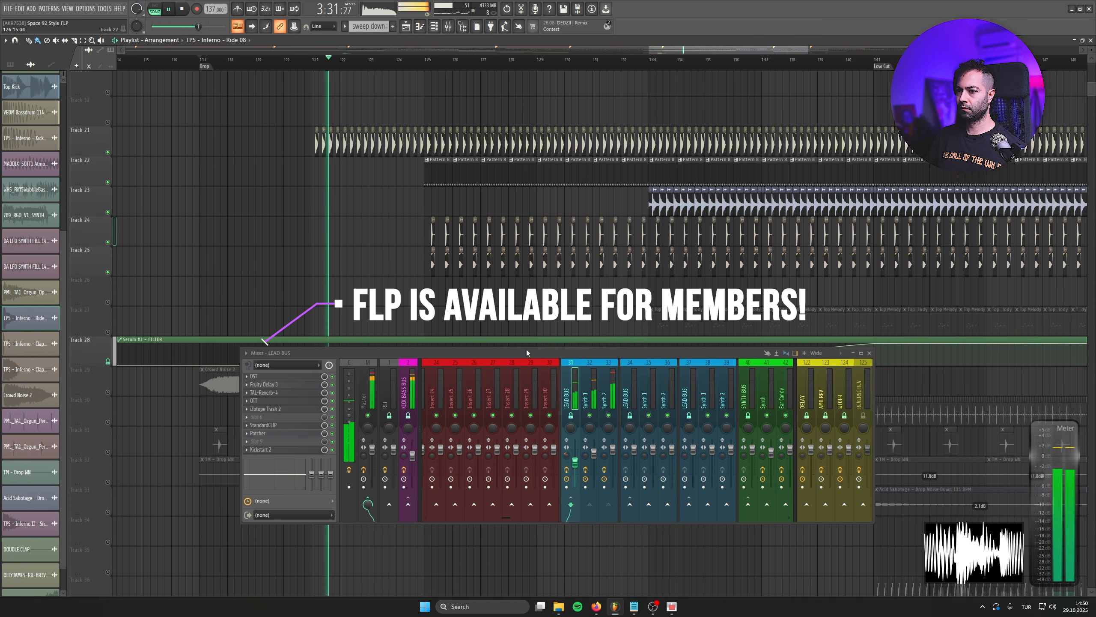
Step: Lower the HAT BUS fader to -2.3 dB and the Claps fader to about -7 dB during playback
{"action": "scroll", "coordinate": [674, 377], "scroll_direction": "down", "scroll_amount": 5}
{"action": "scroll", "coordinate": [668, 370], "scroll_direction": "up", "scroll_amount": 6}
{"action": "scroll", "coordinate": [668, 372], "scroll_direction": "up", "scroll_amount": 7}
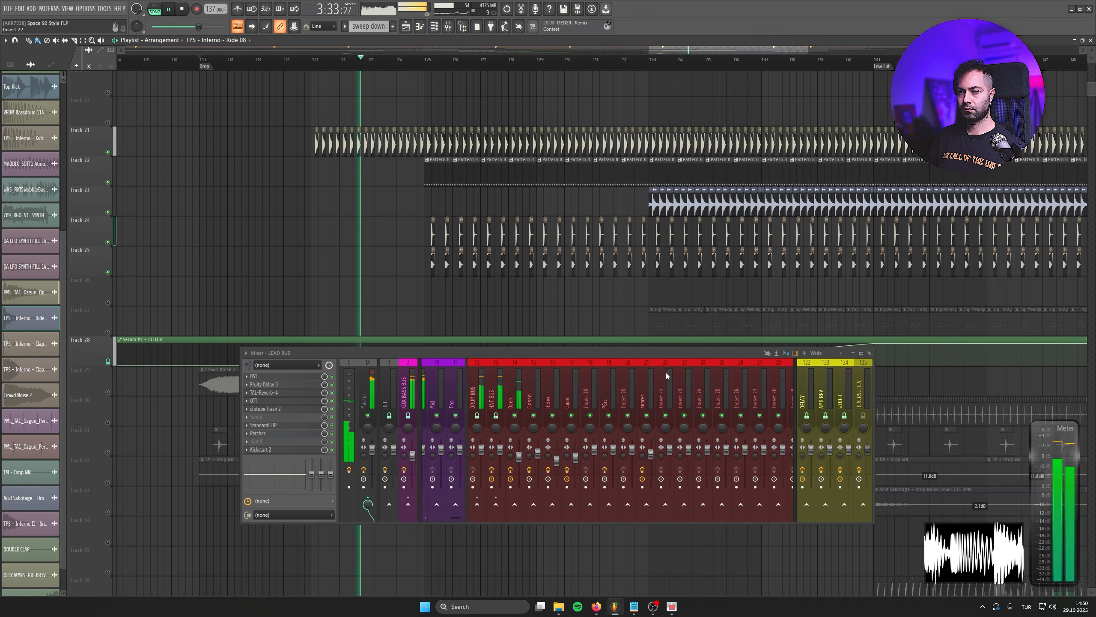
{"action": "left_click_drag", "start_coordinate": [629, 452], "coordinate": [629, 452]}
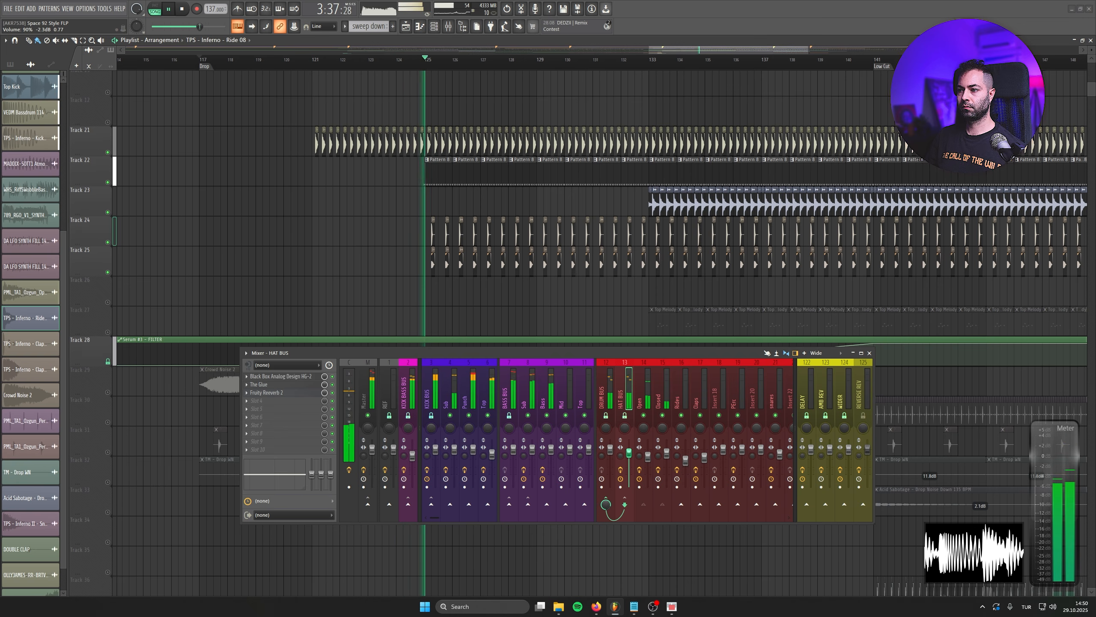
{"action": "left_click", "coordinate": [704, 457]}
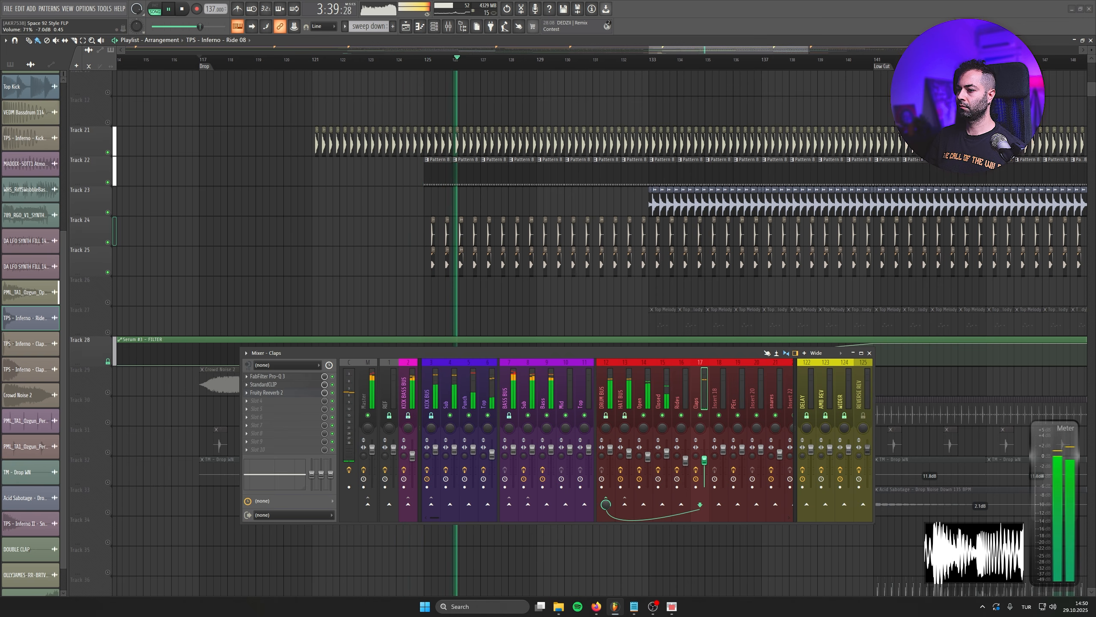
{"action": "left_click_drag", "start_coordinate": [677, 328], "coordinate": [483, 241]}
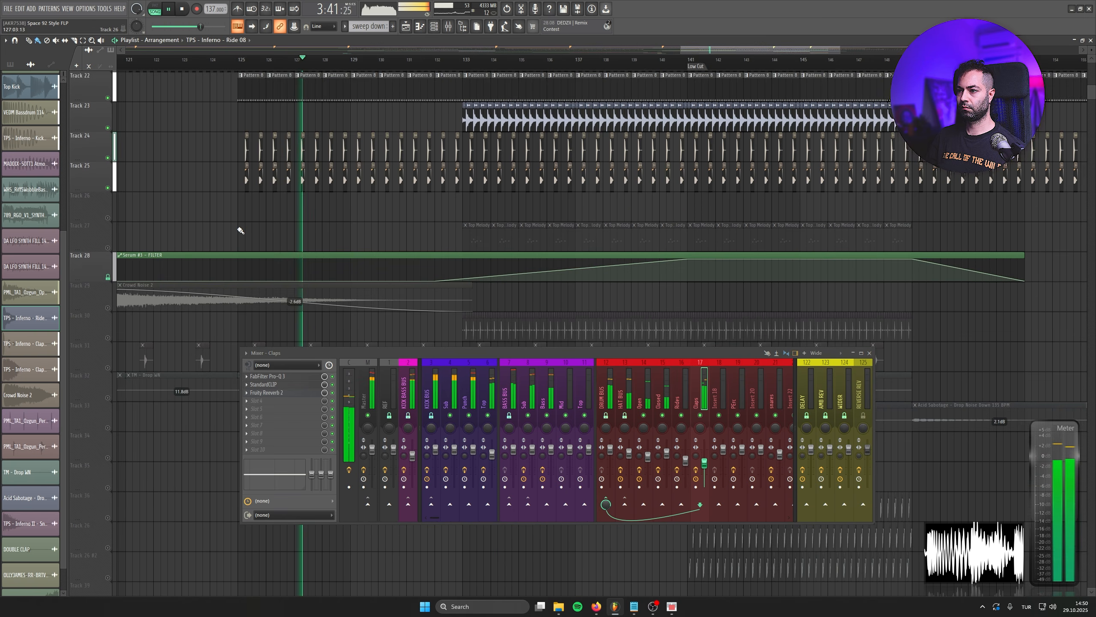
Step: Unmute Track 27, play from where the top melody enters, and inspect the Top Melo and Master levels in the mixer
{"action": "left_click", "coordinate": [108, 245]}
{"action": "left_click", "coordinate": [458, 60]}
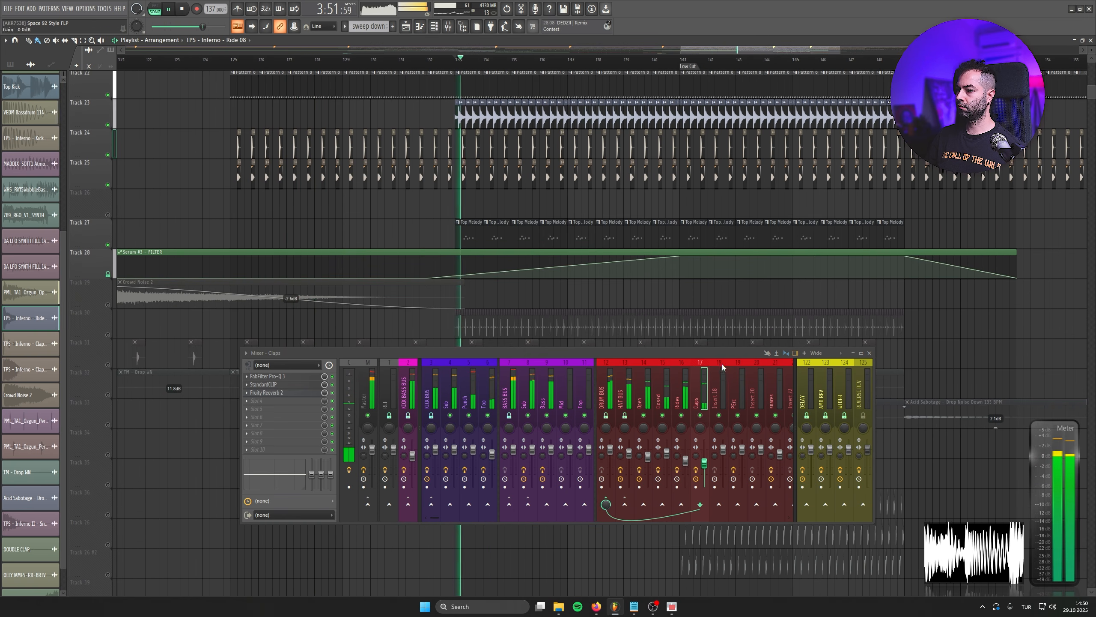
{"action": "scroll", "coordinate": [696, 376], "scroll_direction": "right", "scroll_amount": 4}
{"action": "scroll", "coordinate": [696, 376], "scroll_direction": "right", "scroll_amount": 5}
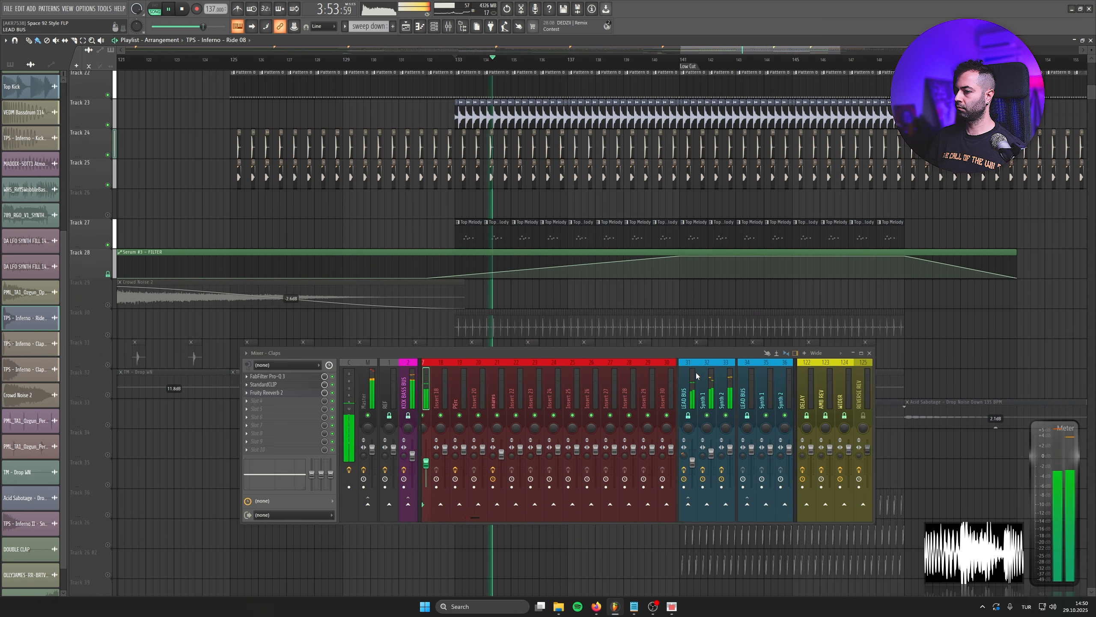
{"action": "left_click", "coordinate": [658, 454]}
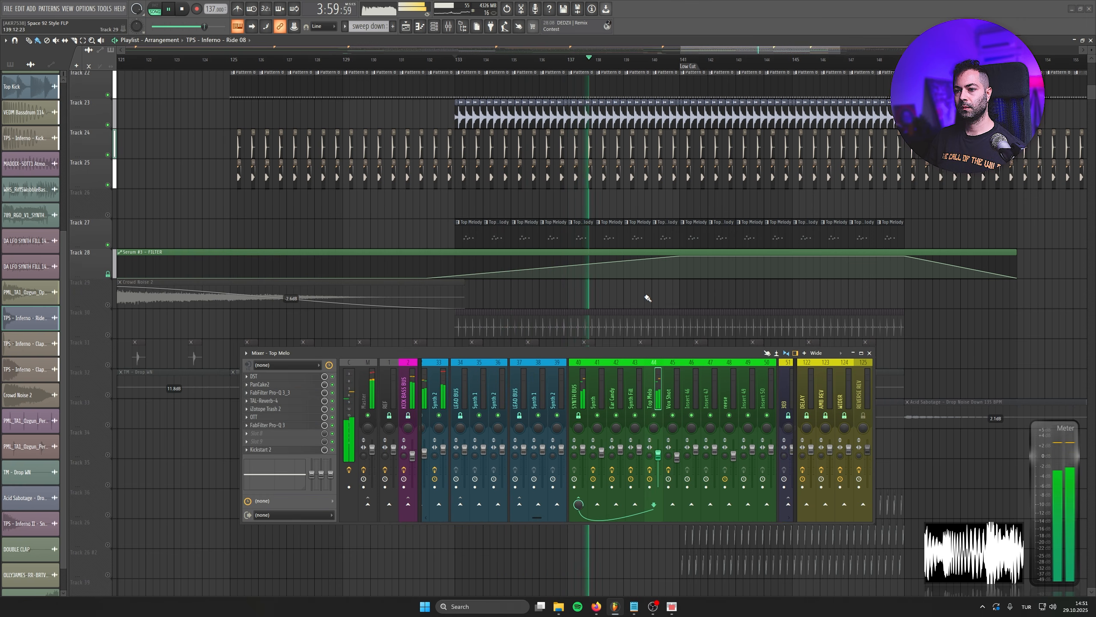
{"action": "left_click", "coordinate": [365, 372]}
{"action": "key", "text": "space"}
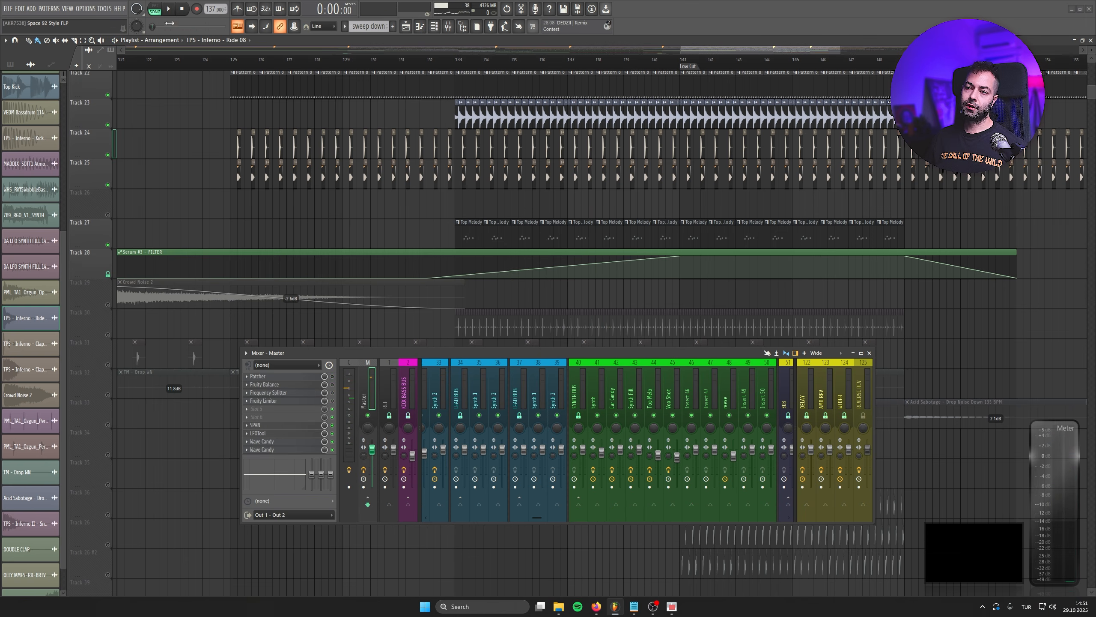
Step: Play the full drop while watching the Master level meter, and stop playback
{"action": "scroll", "coordinate": [406, 103], "scroll_direction": "up", "scroll_amount": 6}
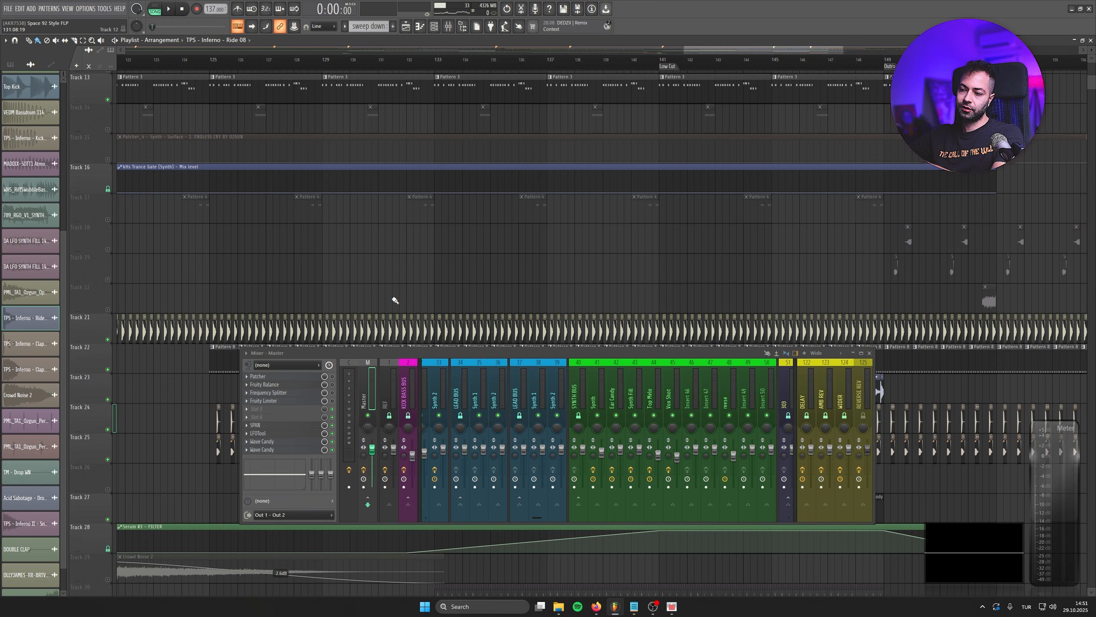
{"action": "left_click", "coordinate": [491, 398]}
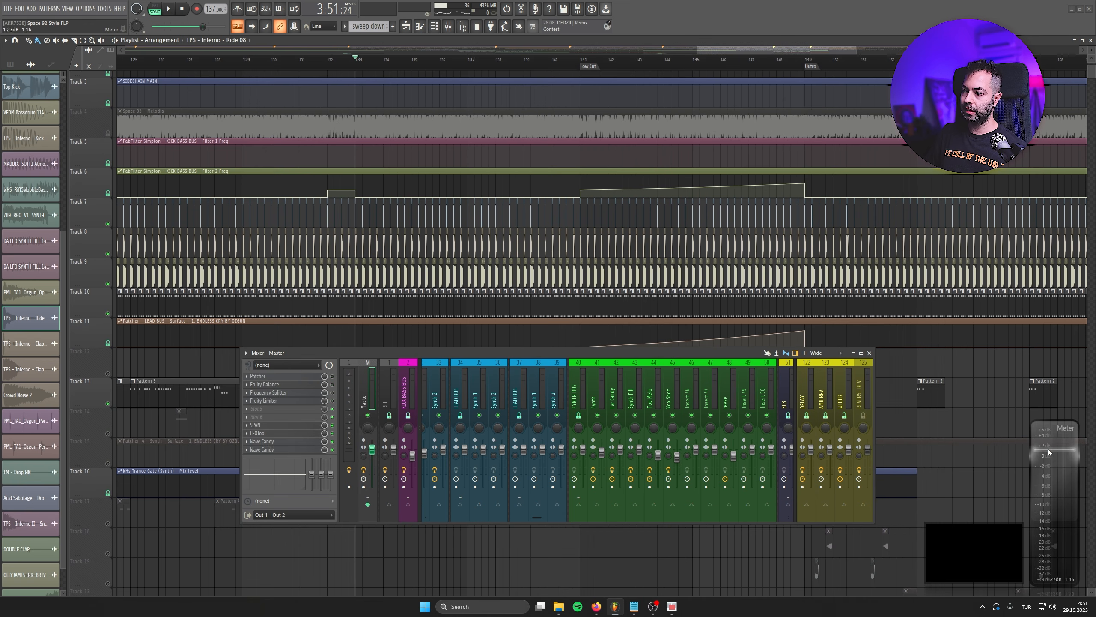
{"action": "key", "text": "space"}
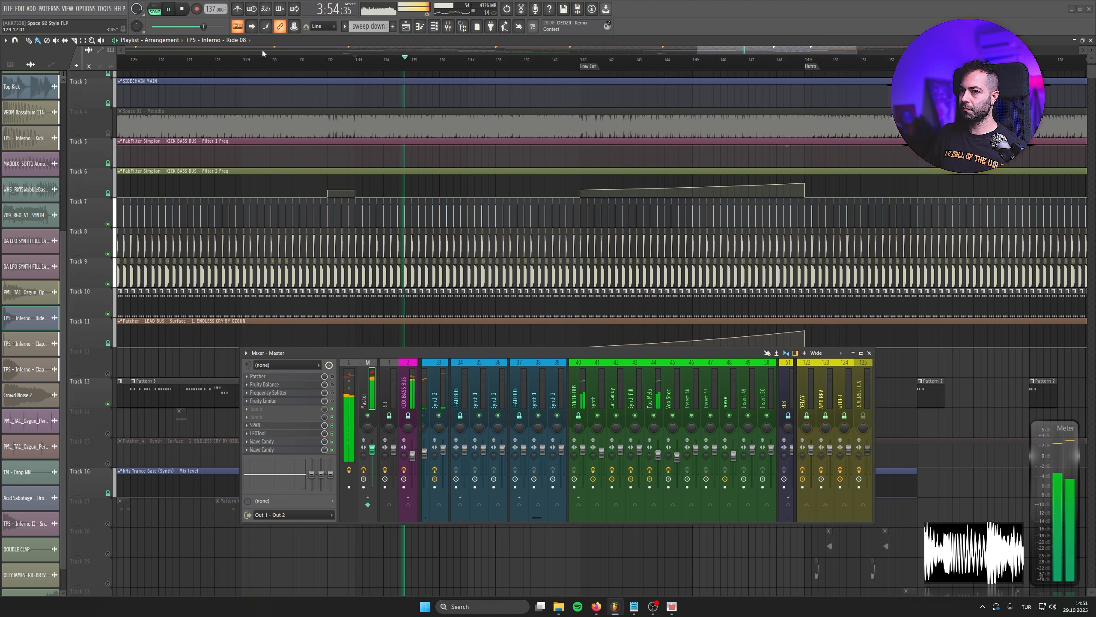
{"action": "left_click", "coordinate": [183, 9]}
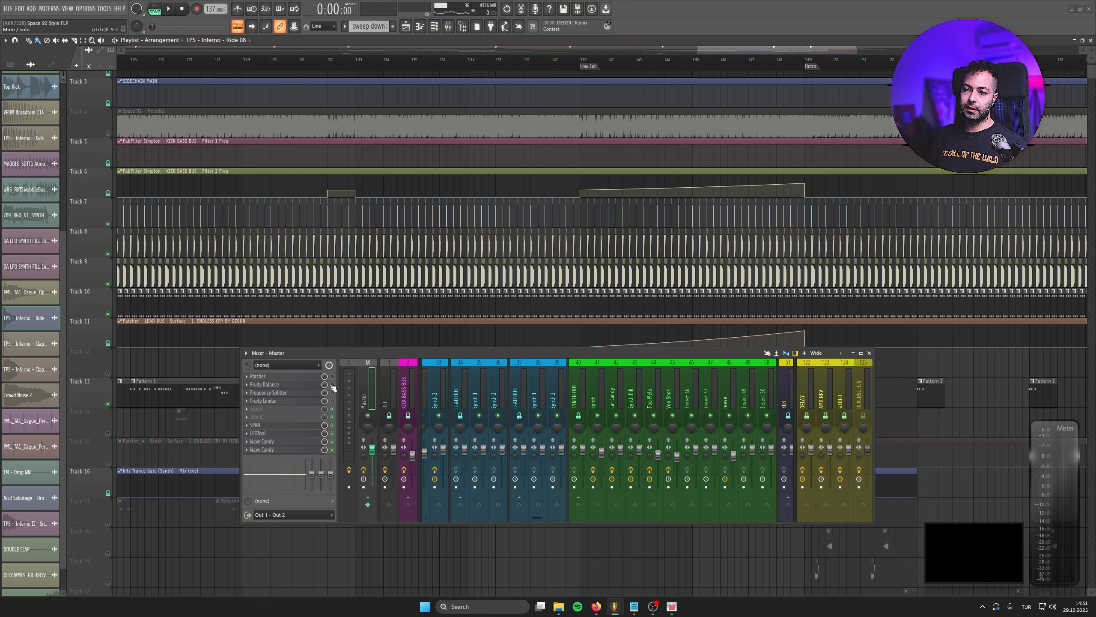
Step: Try adjusting the selected green synth tracks' faders together, undo the change, and open Fruity Balance on the Master track
{"action": "left_click_drag", "start_coordinate": [601, 382], "coordinate": [713, 382]}
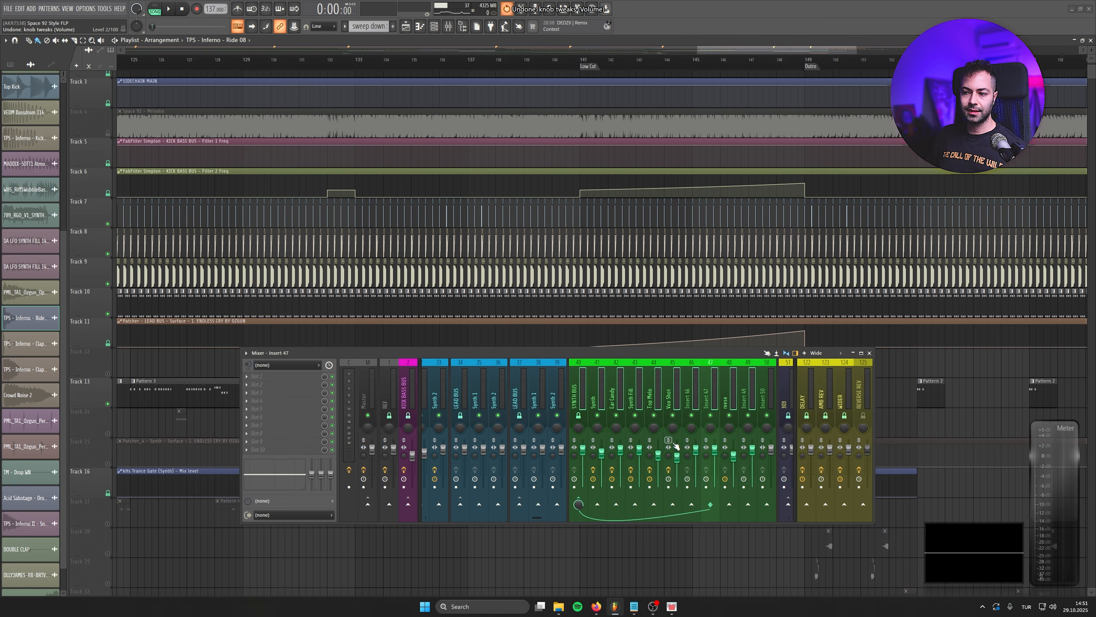
{"action": "left_click", "coordinate": [367, 389]}
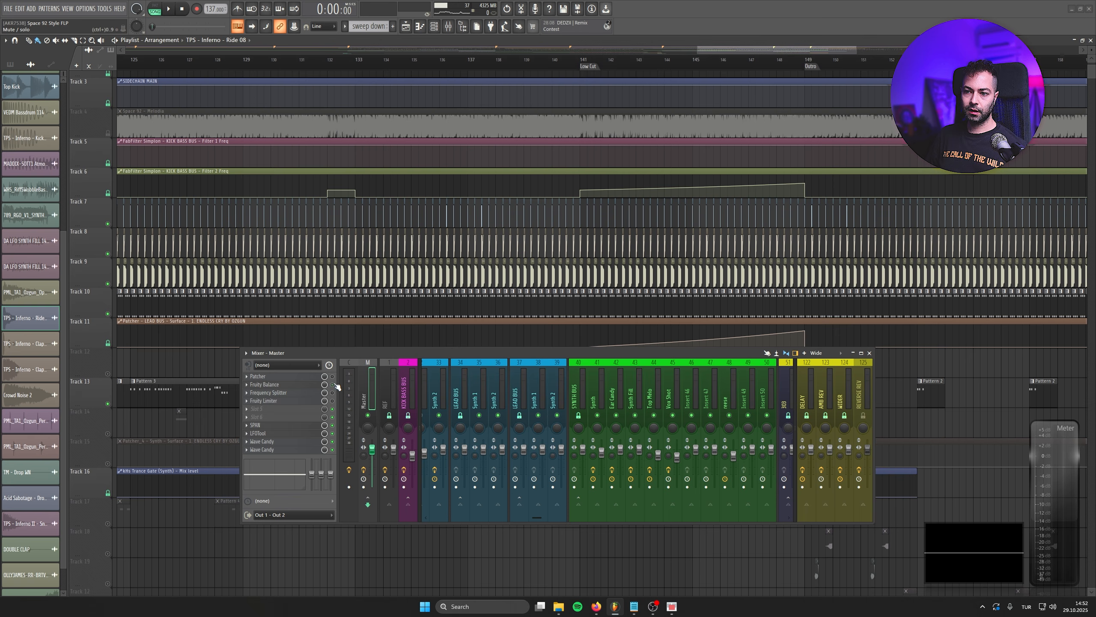
{"action": "left_click", "coordinate": [265, 384]}
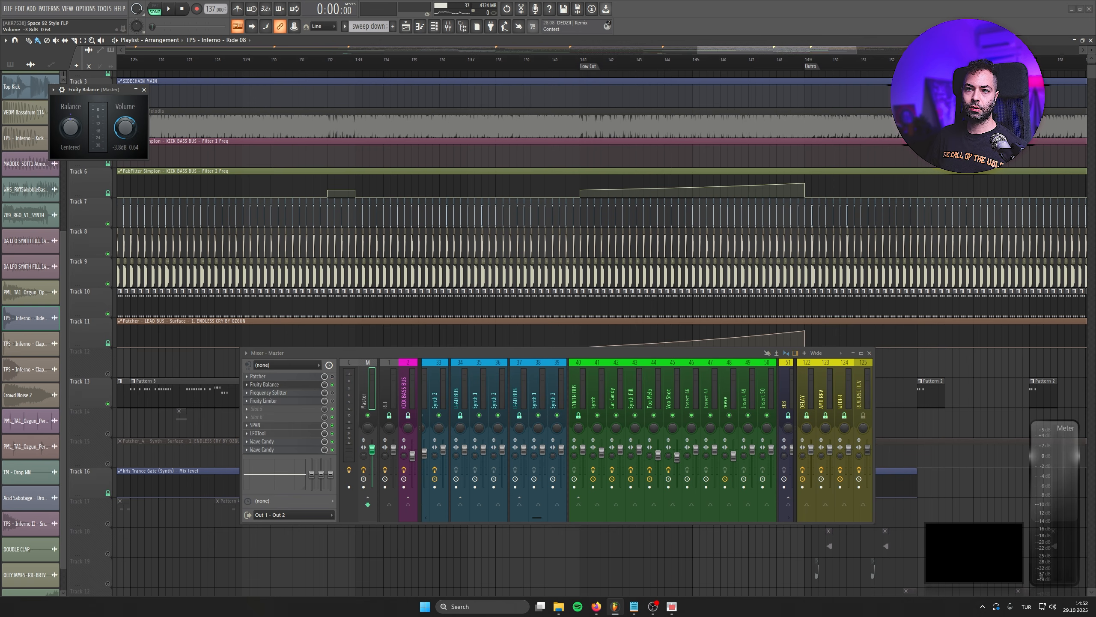
Step: Play the drop from bar 127 while lowering the Master's Fruity Balance volume to about -6 dB, and stop playback
{"action": "left_click", "coordinate": [185, 64]}
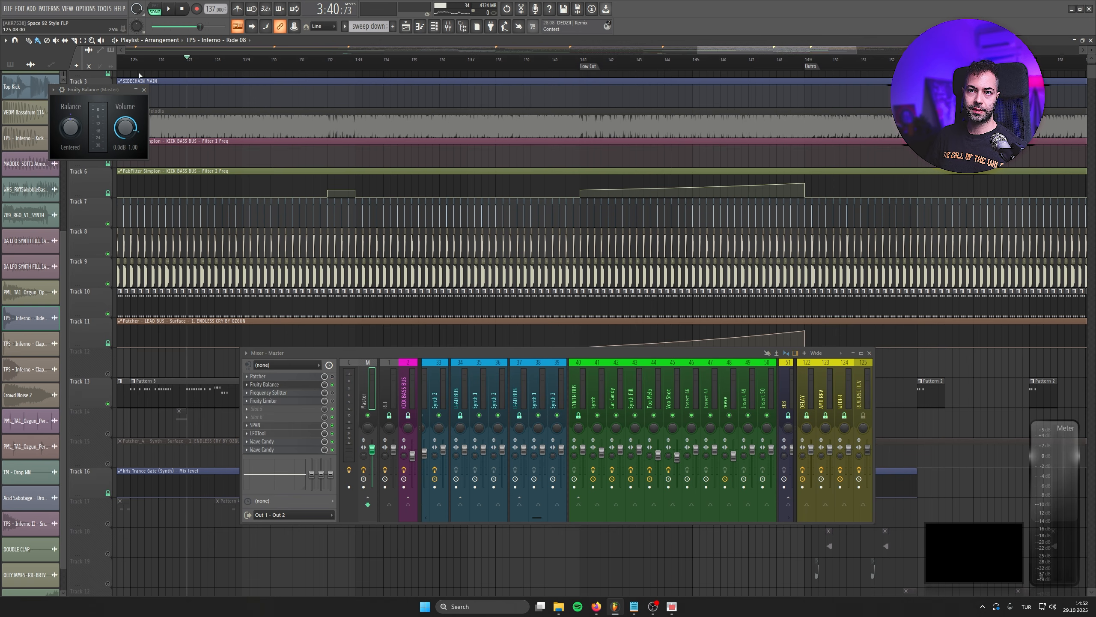
{"action": "key", "text": "space"}
{"action": "left_click_drag", "start_coordinate": [125, 127], "coordinate": [125, 138]}
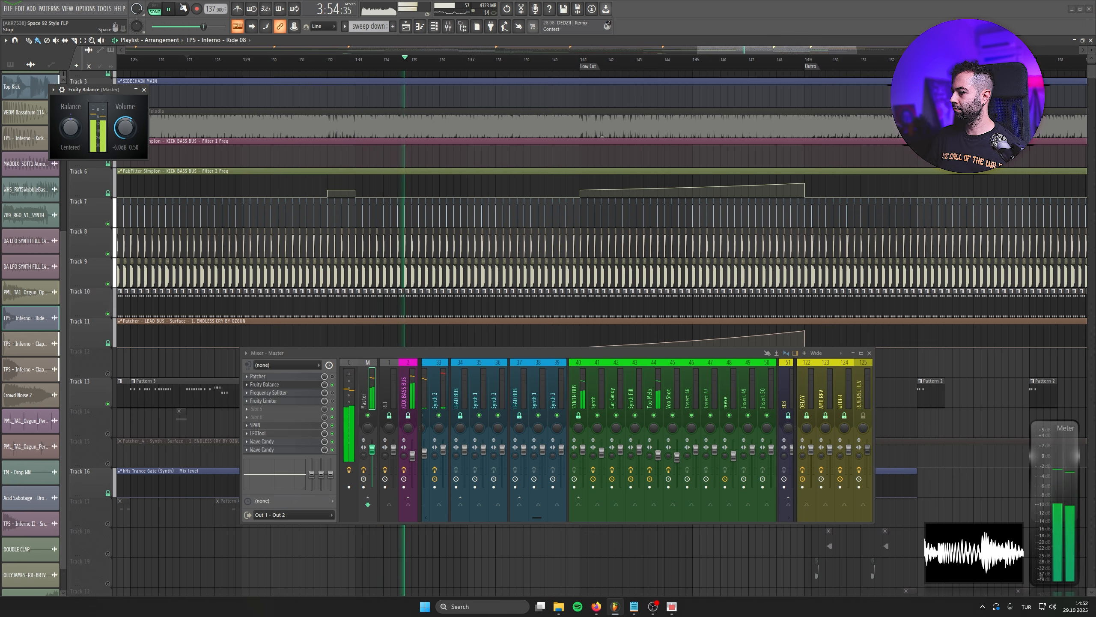
{"action": "left_click", "coordinate": [182, 9]}
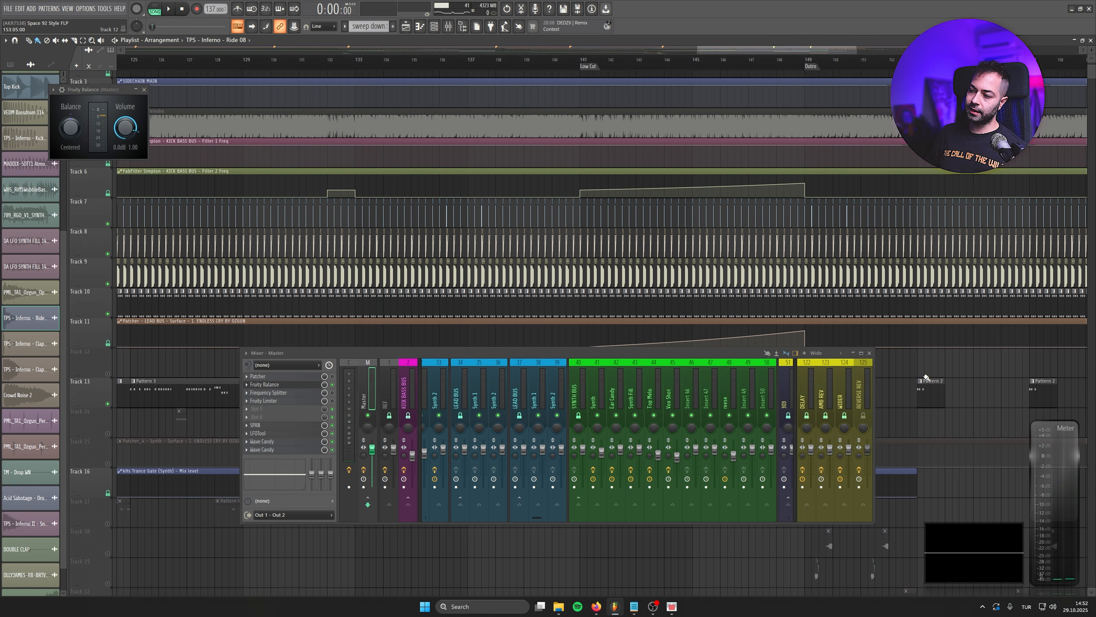
Step: Set the Fruity Balance volume on the Master track to -7.0 dB
{"action": "left_click_drag", "start_coordinate": [125, 127], "coordinate": [125, 144]}
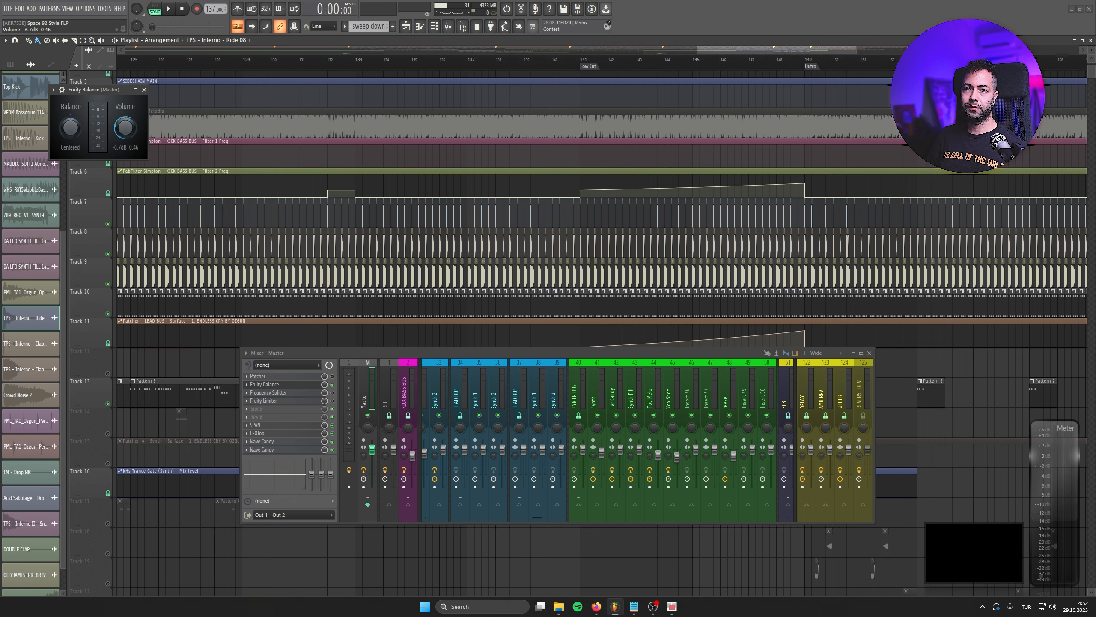
{"action": "left_click_drag", "start_coordinate": [125, 127], "coordinate": [125, 128]}
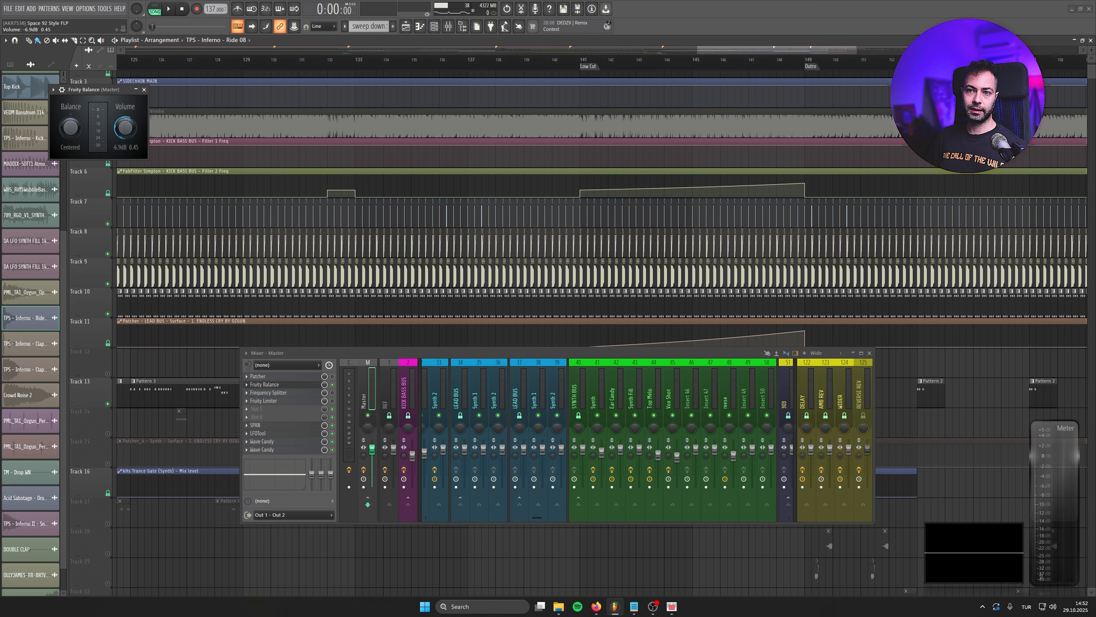
{"action": "left_click_drag", "start_coordinate": [125, 127], "coordinate": [125, 129]}
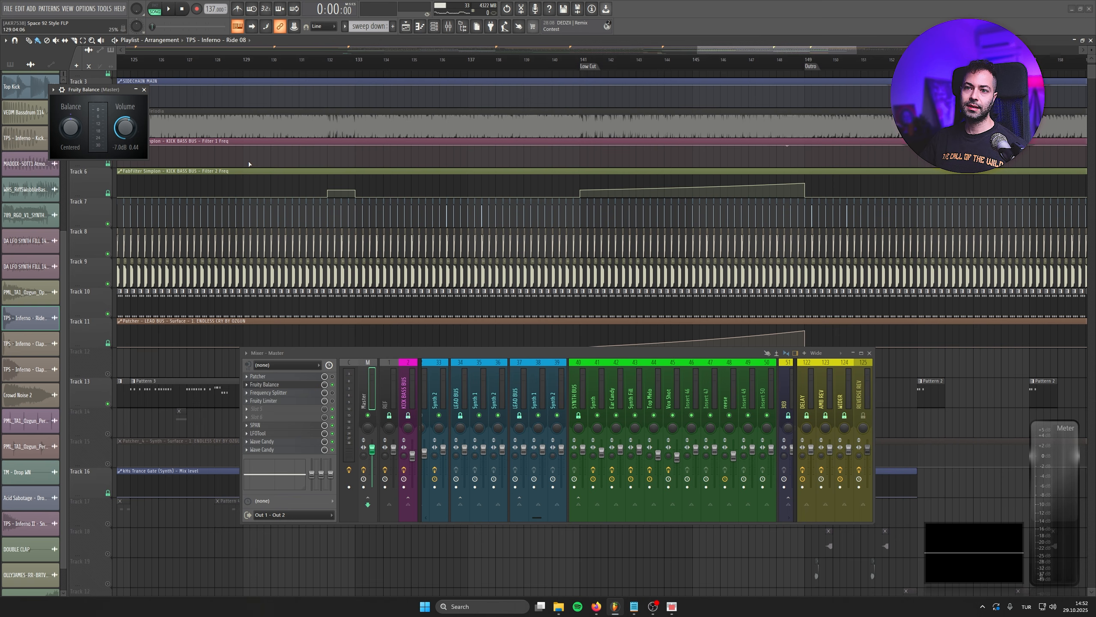